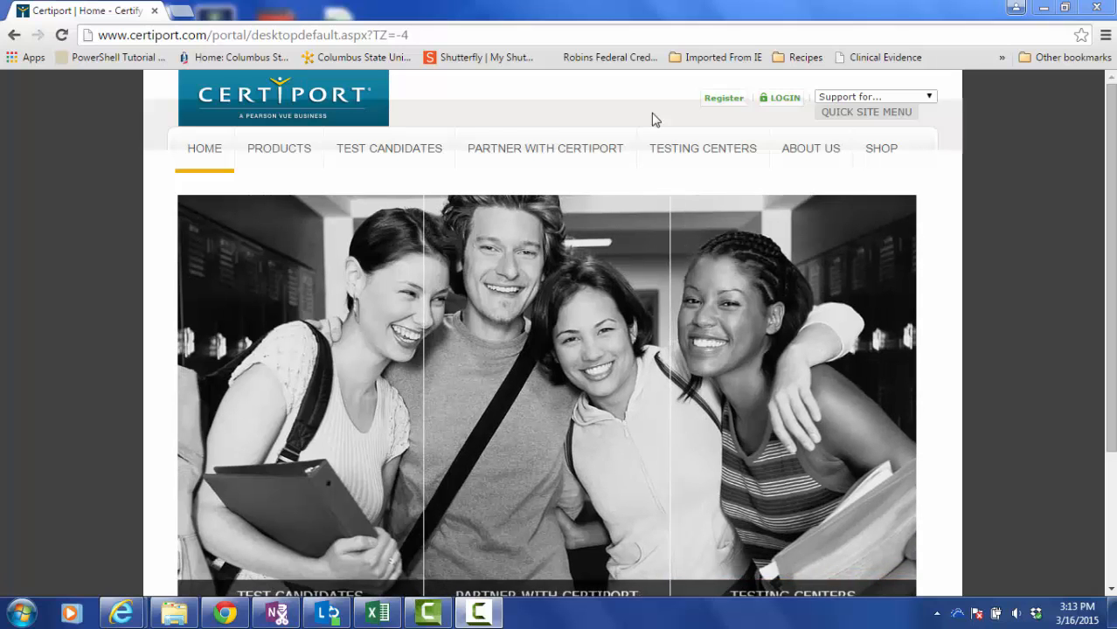
Replace the autofilled username with your own, enter your password, and log in to Certiport.
{"action": "left_click", "coordinate": [784, 99]}
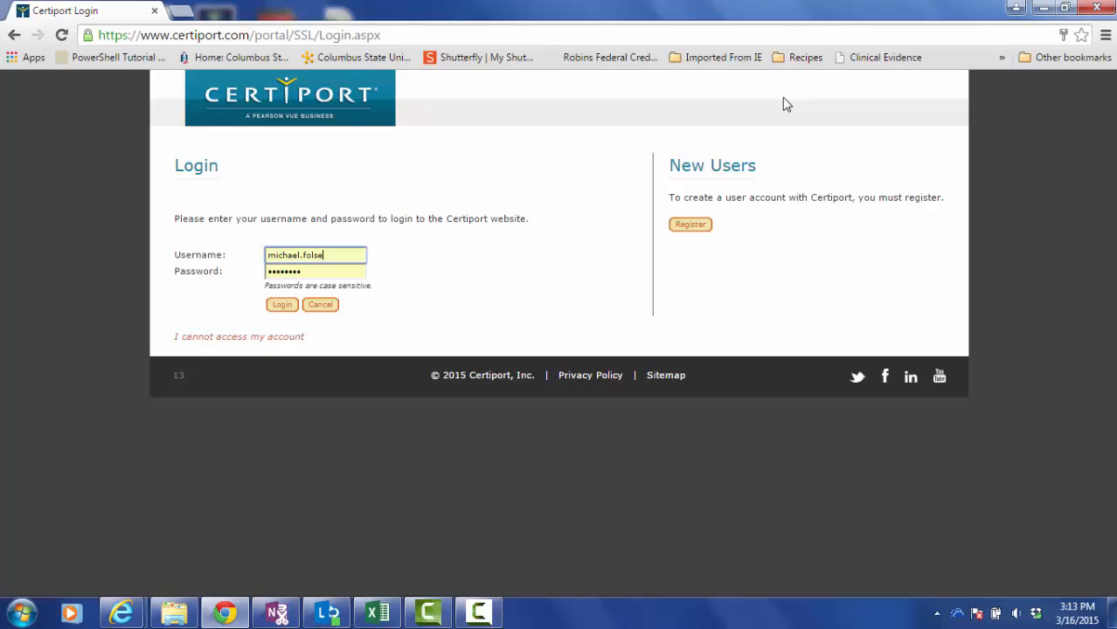
{"action": "left_click", "coordinate": [356, 255]}
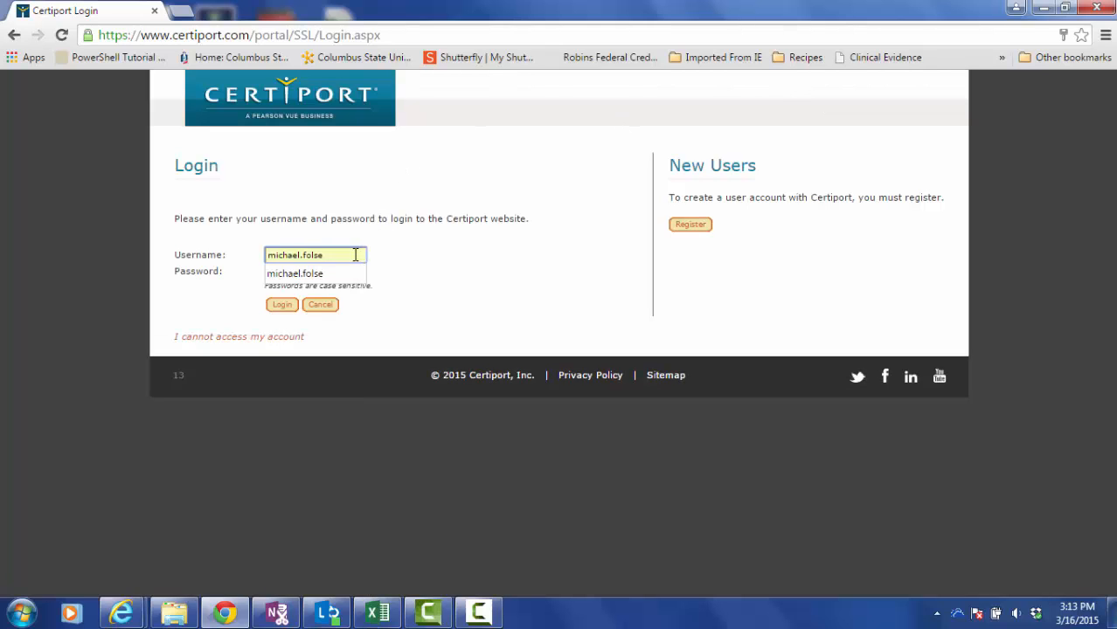
{"action": "key", "text": "BackSpace"}
{"action": "key", "text": "BackSpace"}
{"action": "key", "text": "BackSpace"}
{"action": "key", "text": "BackSpace"}
{"action": "key", "text": "BackSpace"}
{"action": "key", "text": "BackSpace"}
{"action": "key", "text": "BackSpace"}
{"action": "key", "text": "BackSpace"}
{"action": "key", "text": "BackSpace"}
{"action": "key", "text": "BackSpace"}
{"action": "key", "text": "BackSpace"}
{"action": "key", "text": "BackSpace"}
{"action": "key", "text": "BackSpace"}
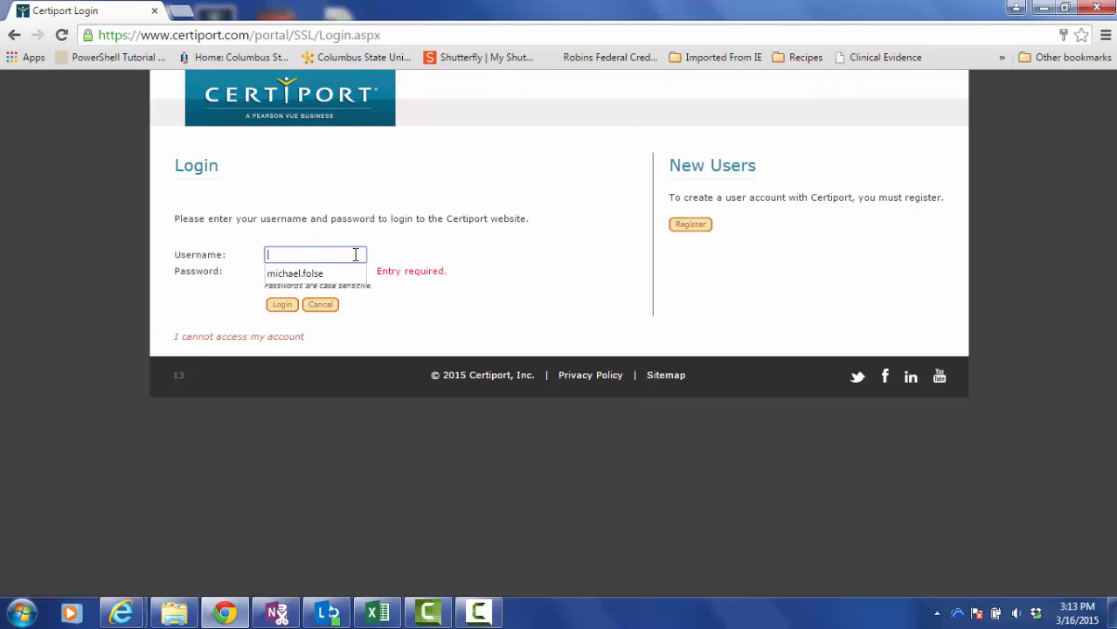
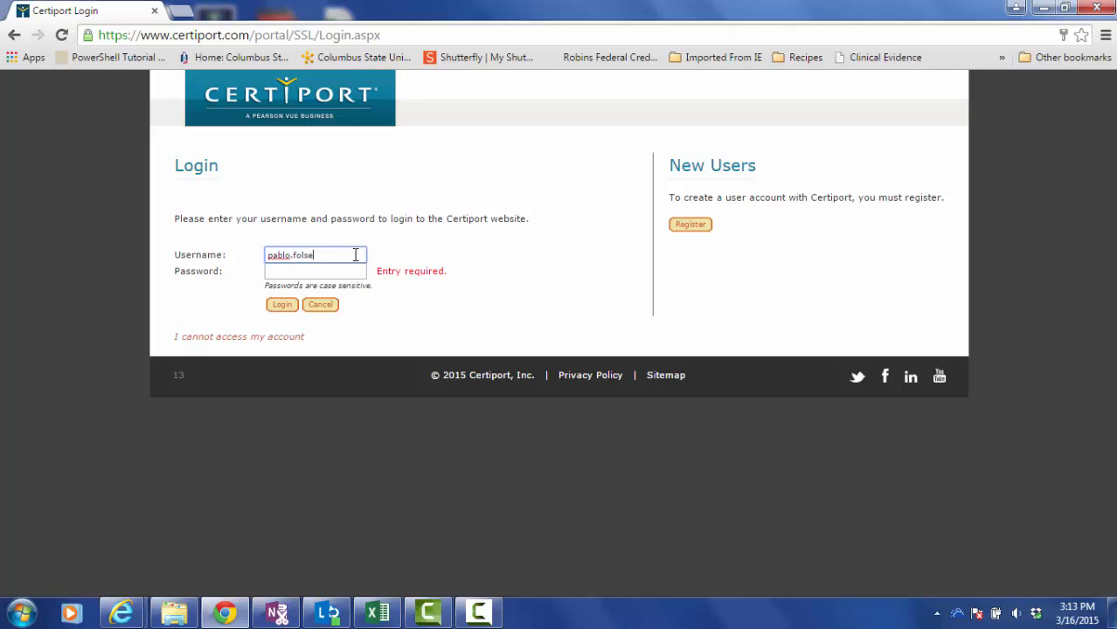
{"action": "key", "text": "Tab"}
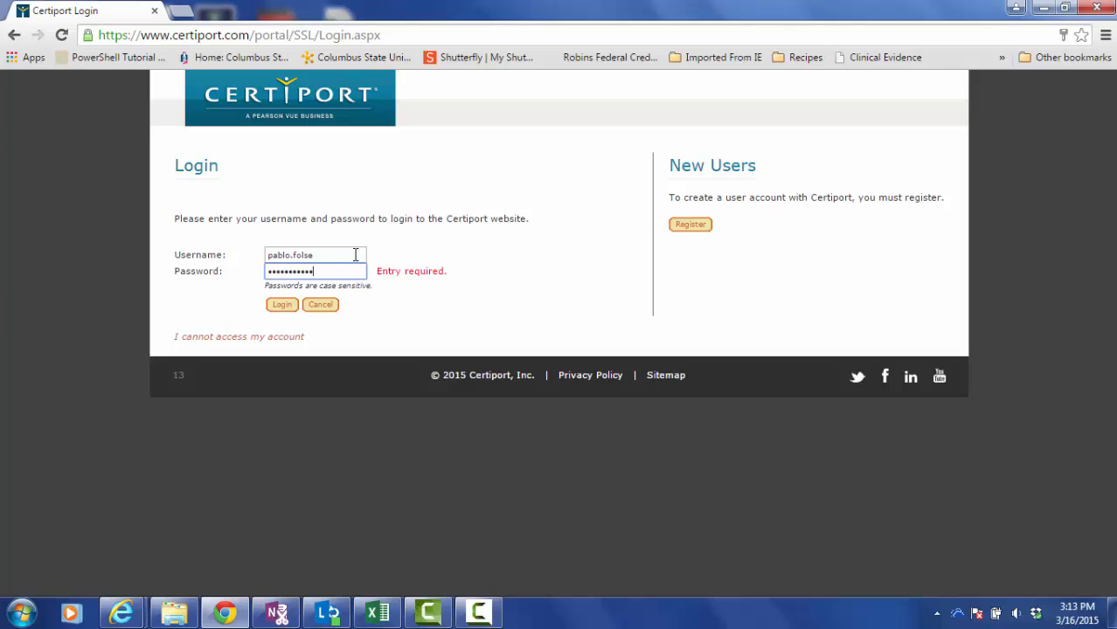
{"action": "left_click", "coordinate": [281, 312]}
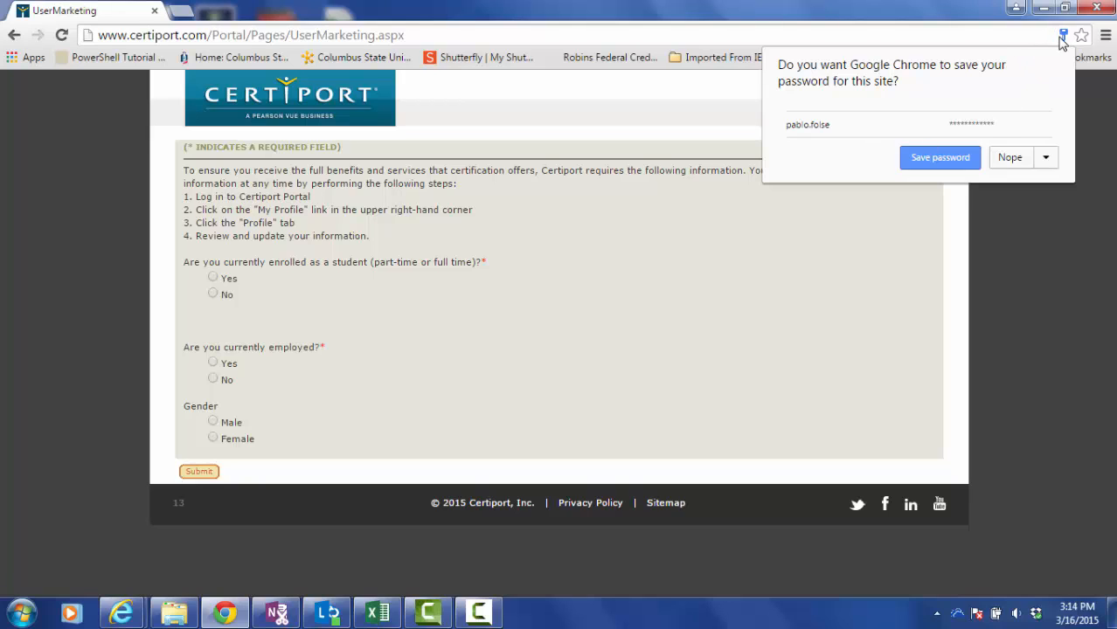
Answer Yes to being a student, pick 11 years of schooling, and No for student organizations.
{"action": "left_click", "coordinate": [1063, 38]}
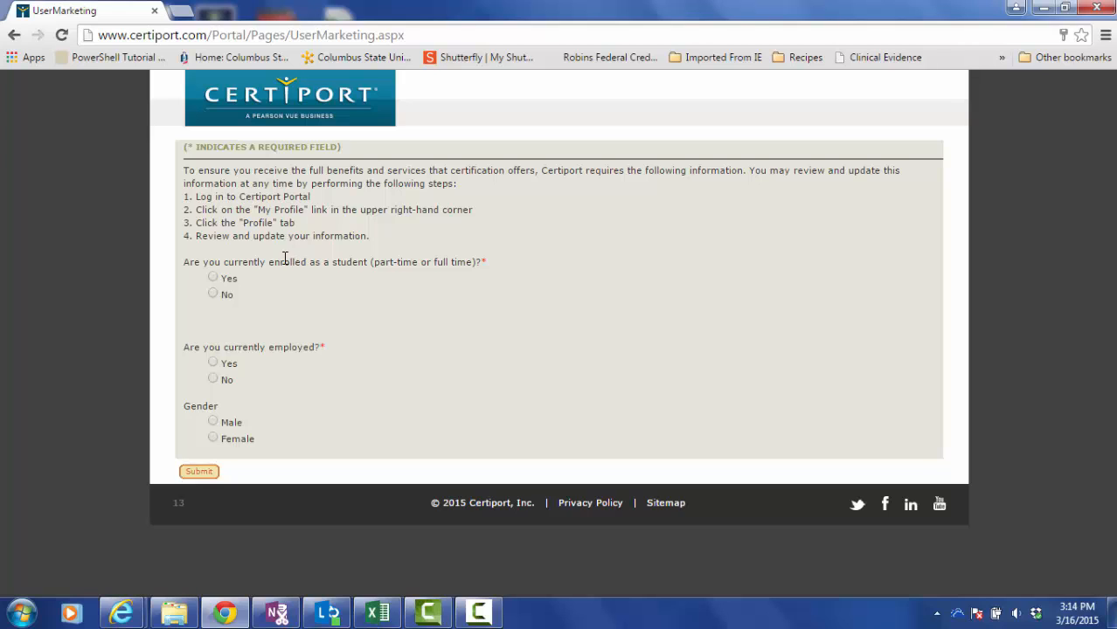
{"action": "left_click", "coordinate": [217, 278]}
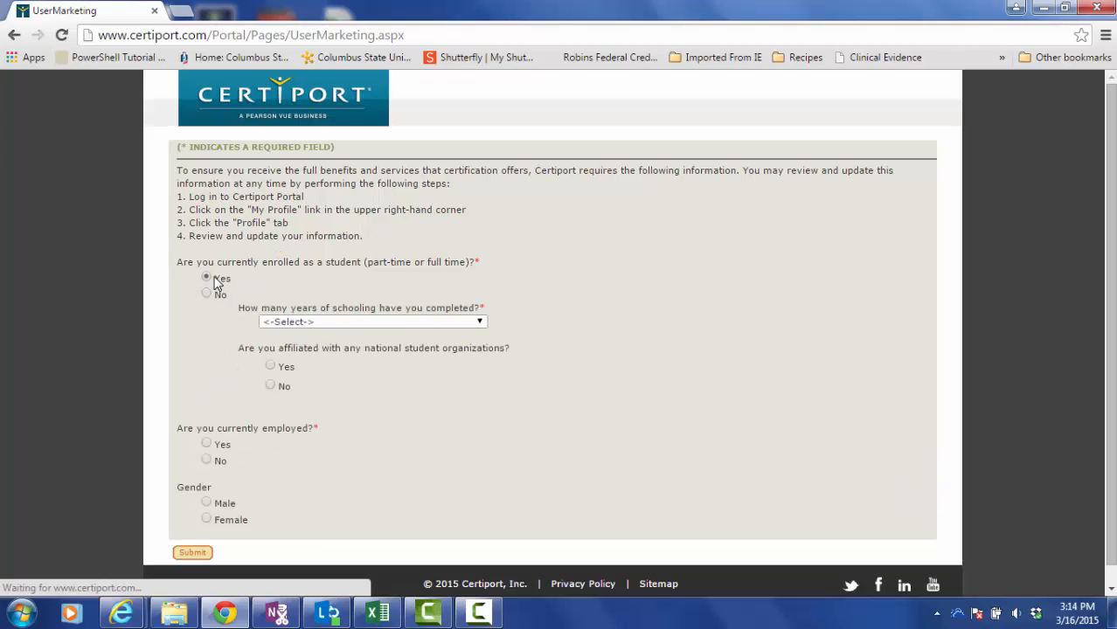
{"action": "left_click", "coordinate": [480, 322]}
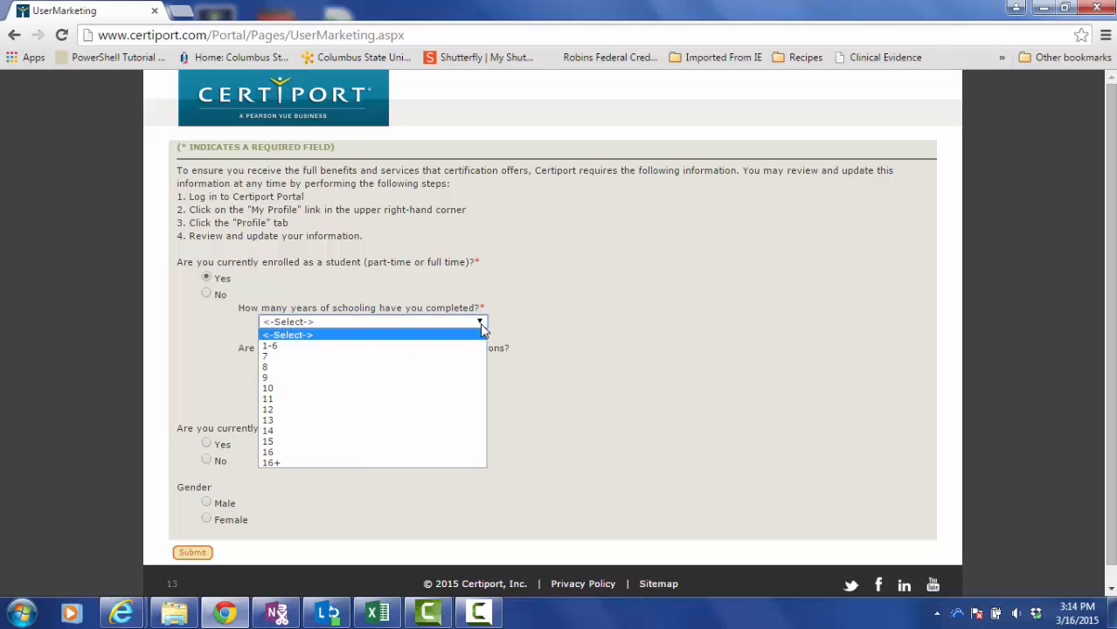
{"action": "left_click", "coordinate": [295, 401]}
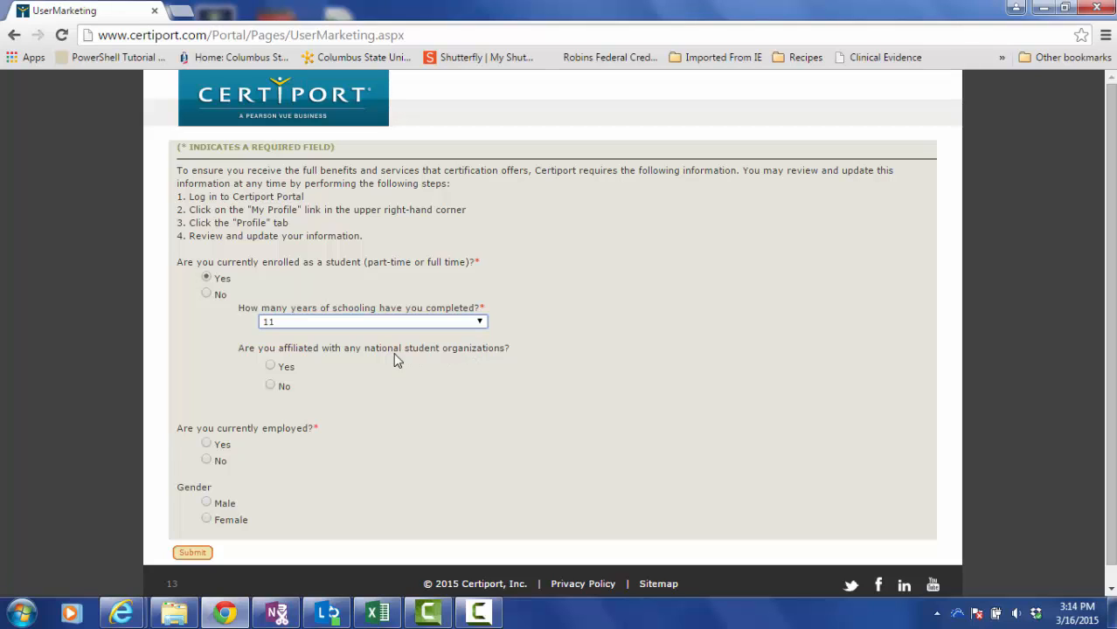
{"action": "left_click", "coordinate": [271, 366]}
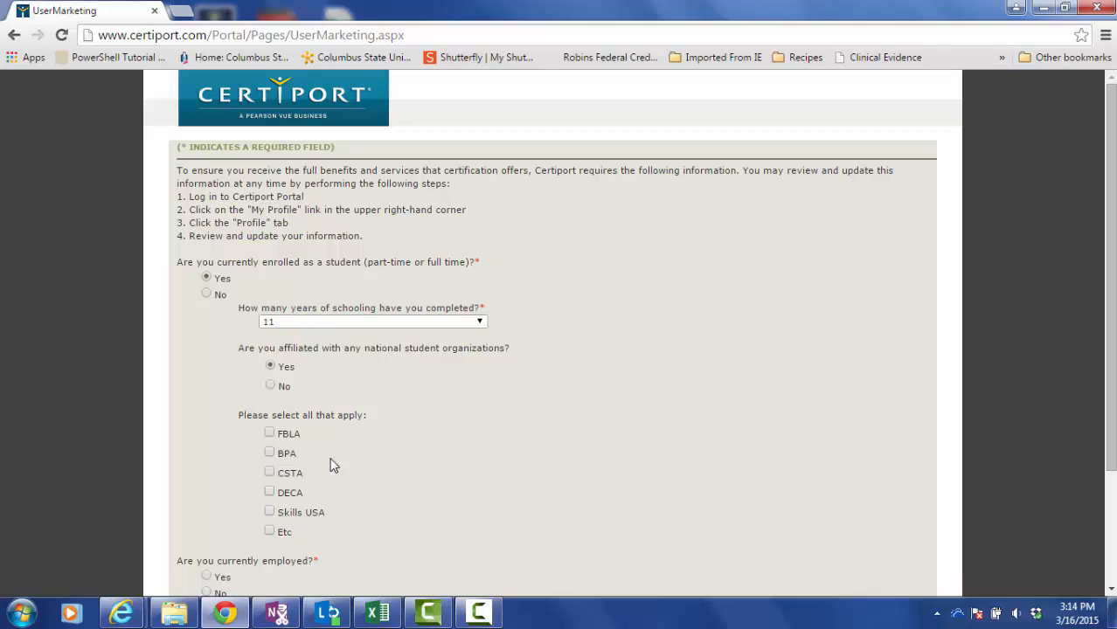
{"action": "left_click", "coordinate": [271, 386]}
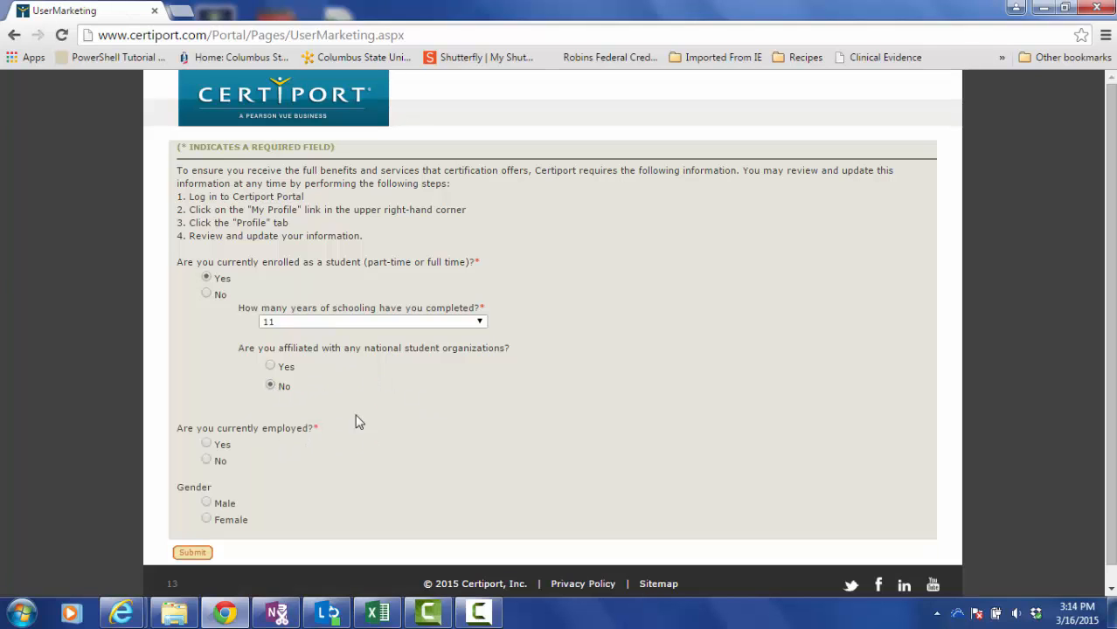
Mark yourself employed, not at a listed institution and not a teacher, then submit the form.
{"action": "left_click", "coordinate": [207, 445]}
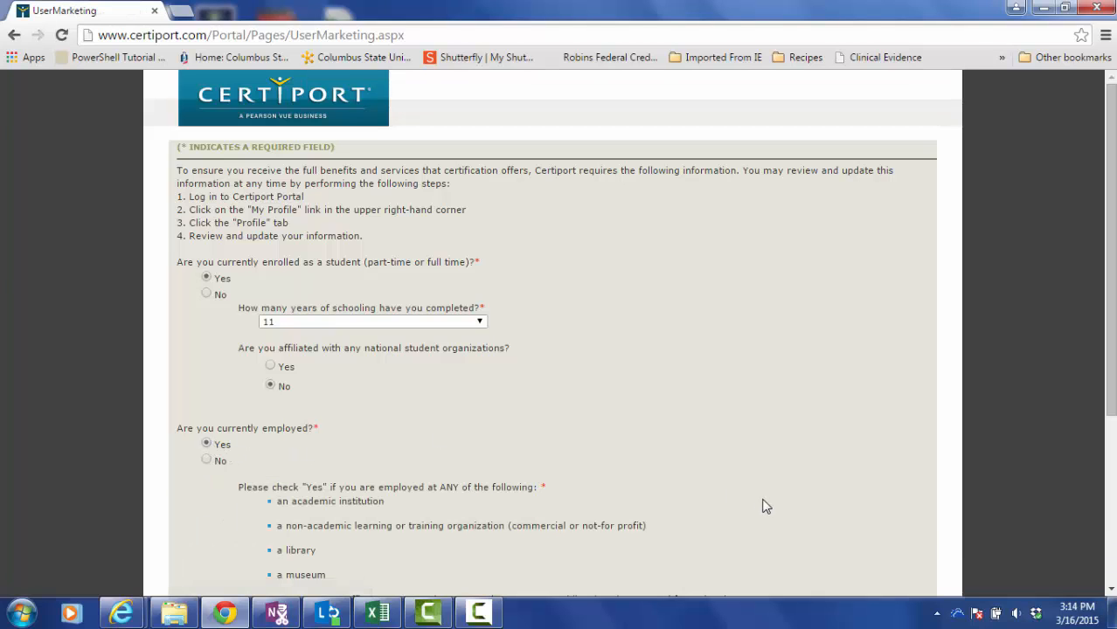
{"action": "left_click_drag", "start_coordinate": [1112, 411], "coordinate": [1088, 566]}
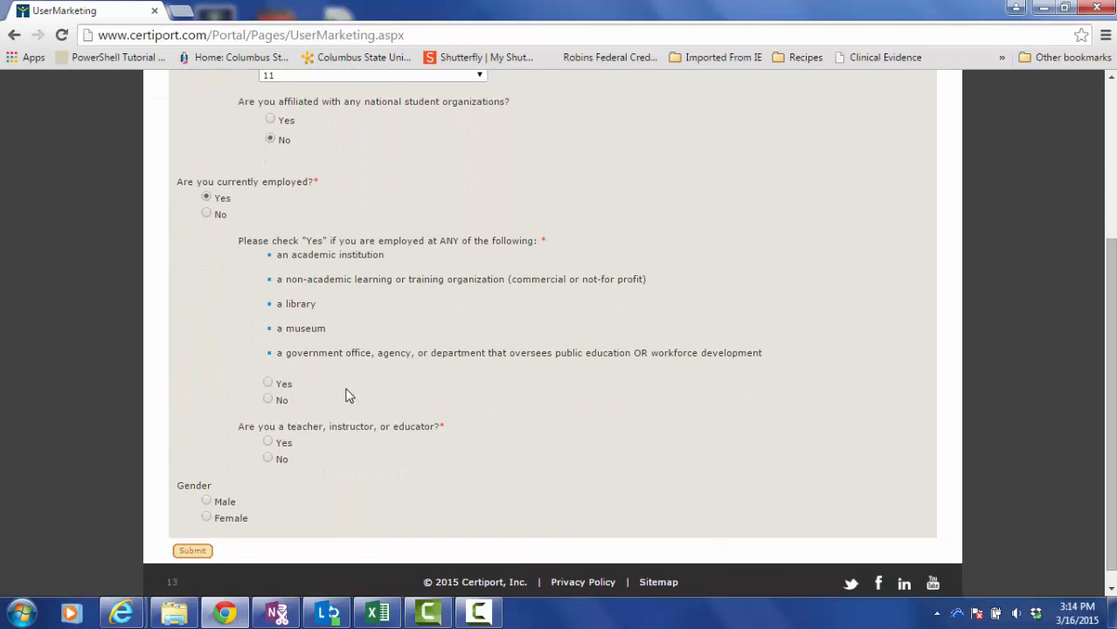
{"action": "left_click", "coordinate": [268, 401]}
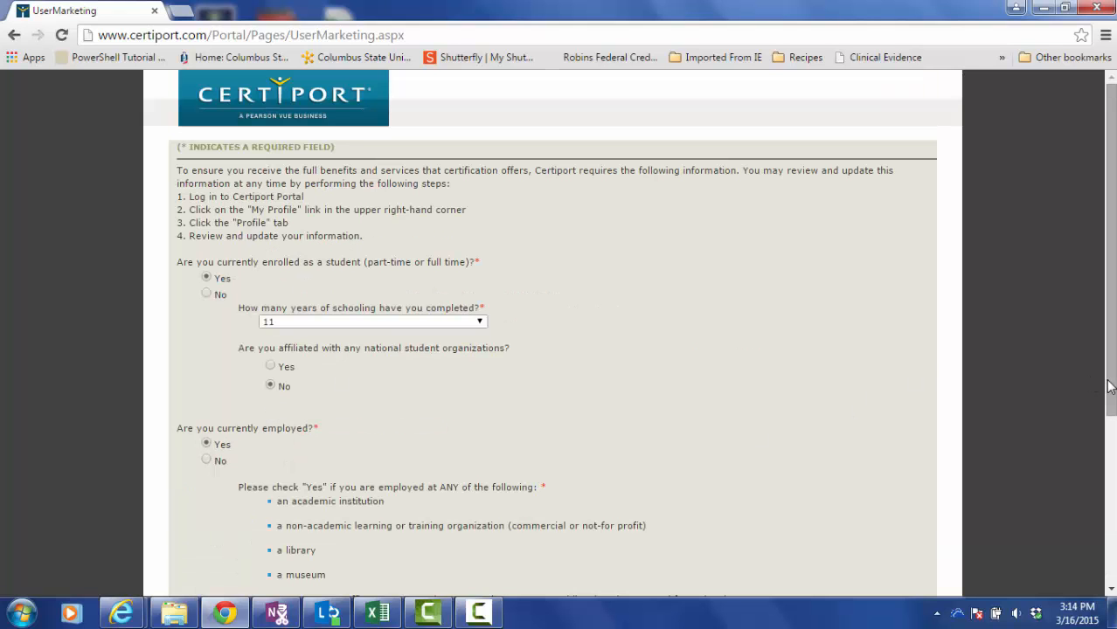
{"action": "left_click_drag", "start_coordinate": [1112, 387], "coordinate": [1111, 538]}
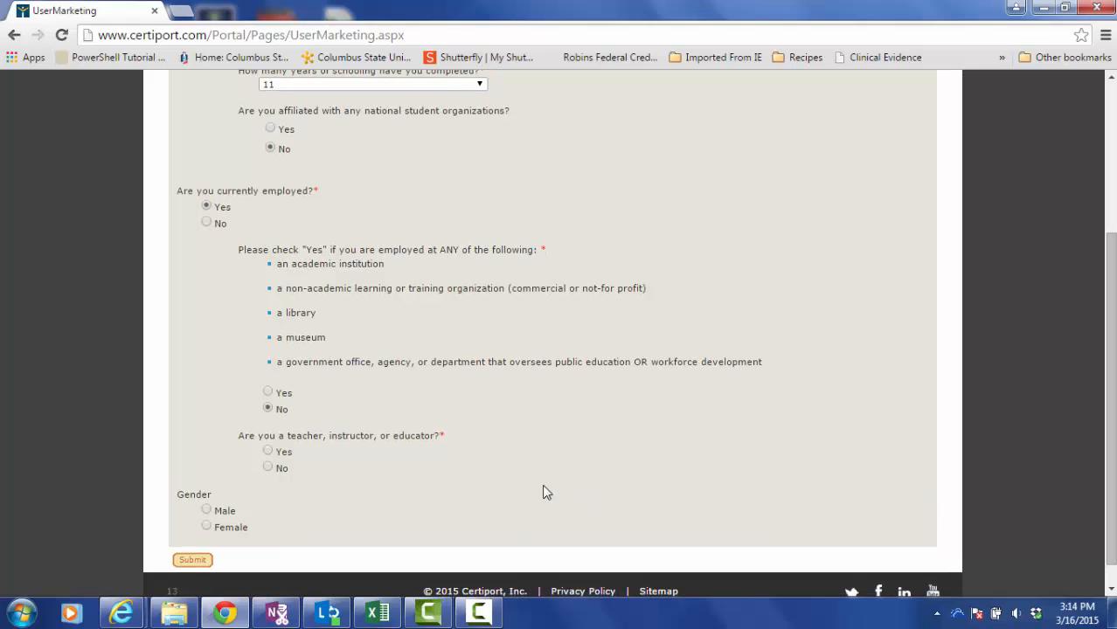
{"action": "left_click", "coordinate": [276, 476]}
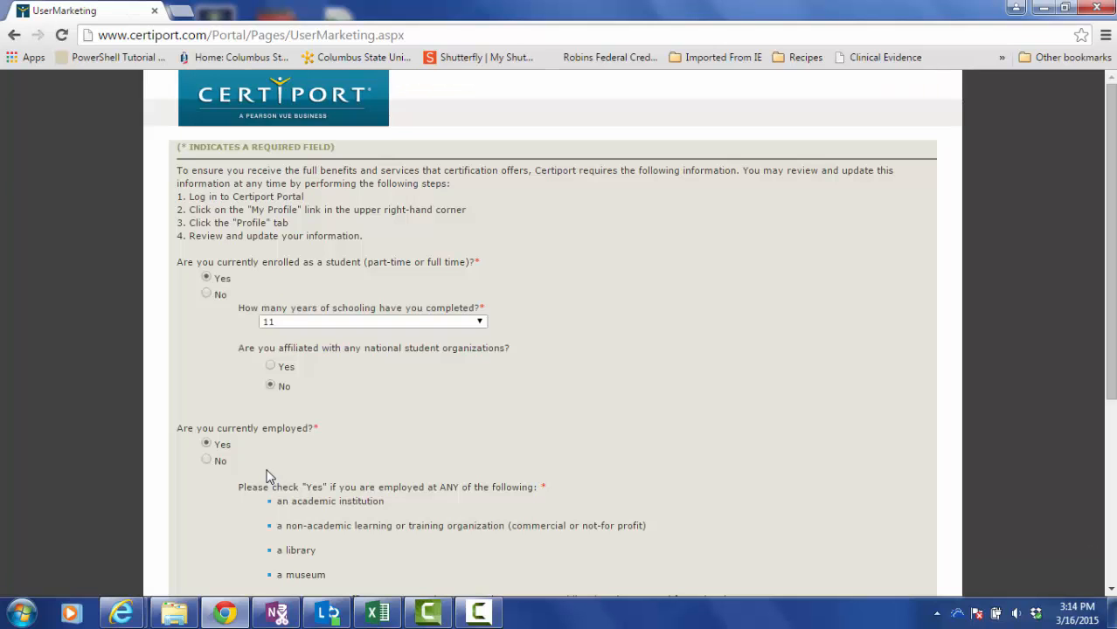
{"action": "left_click_drag", "start_coordinate": [1111, 371], "coordinate": [1014, 538]}
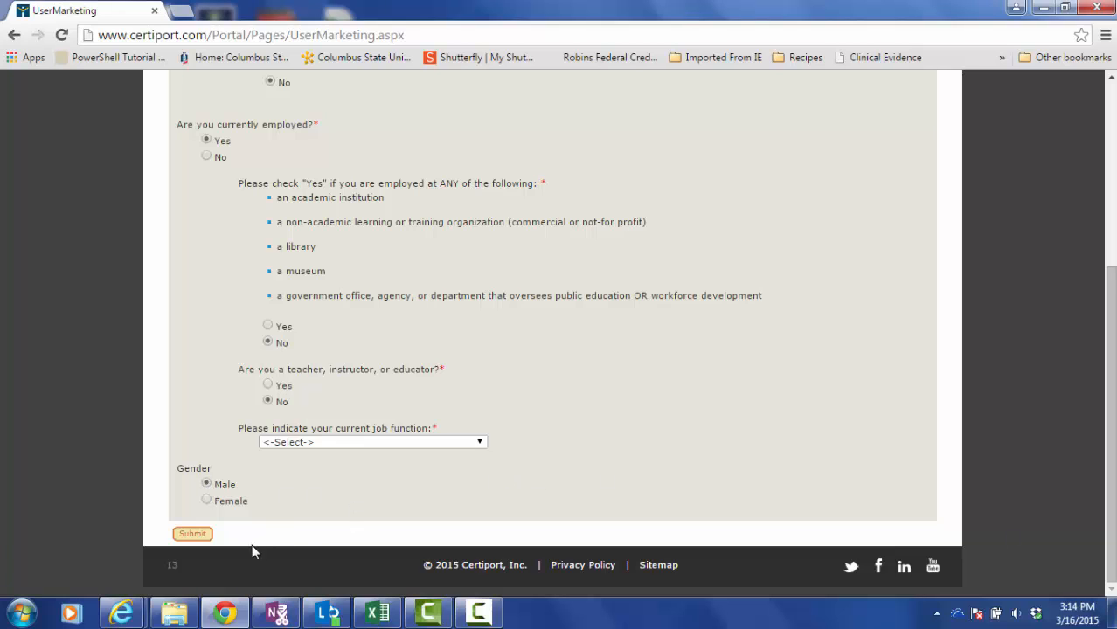
{"action": "left_click", "coordinate": [196, 535]}
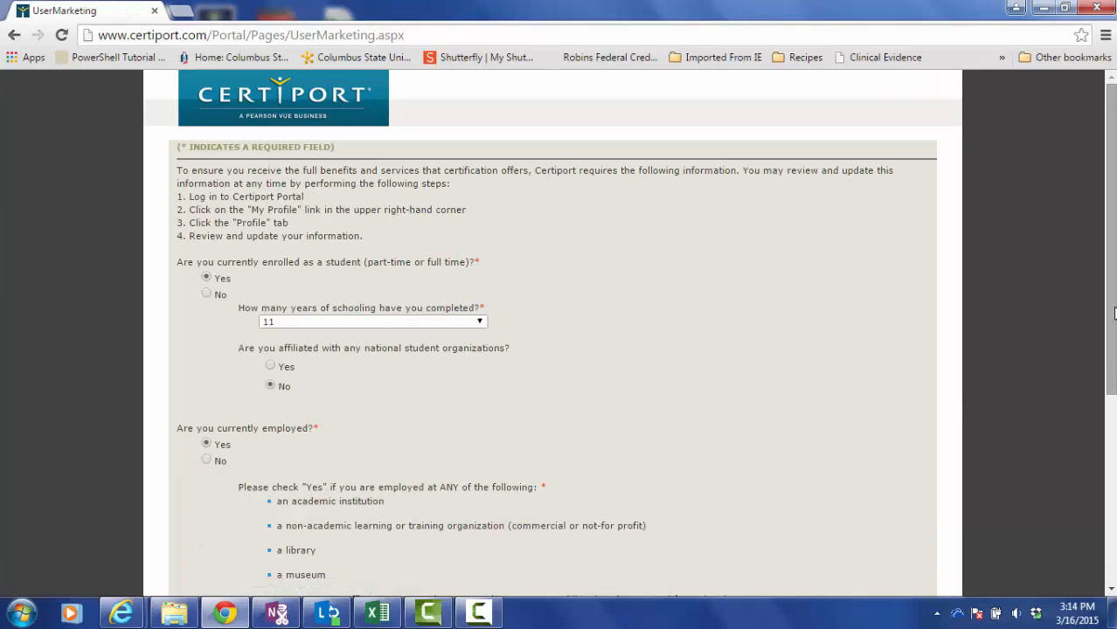
Set the job function to Other and resubmit the profile form.
{"action": "scroll", "coordinate": [1111, 313], "scroll_direction": "down", "scroll_amount": 3}
{"action": "scroll", "coordinate": [583, 424], "scroll_direction": "down", "scroll_amount": 1}
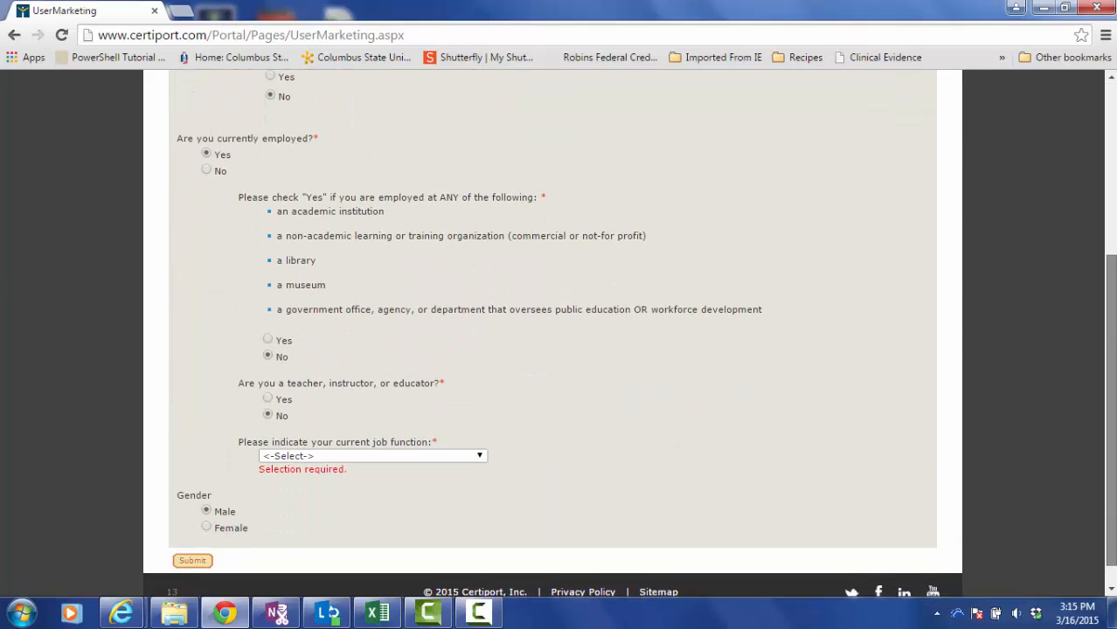
{"action": "left_click", "coordinate": [480, 457]}
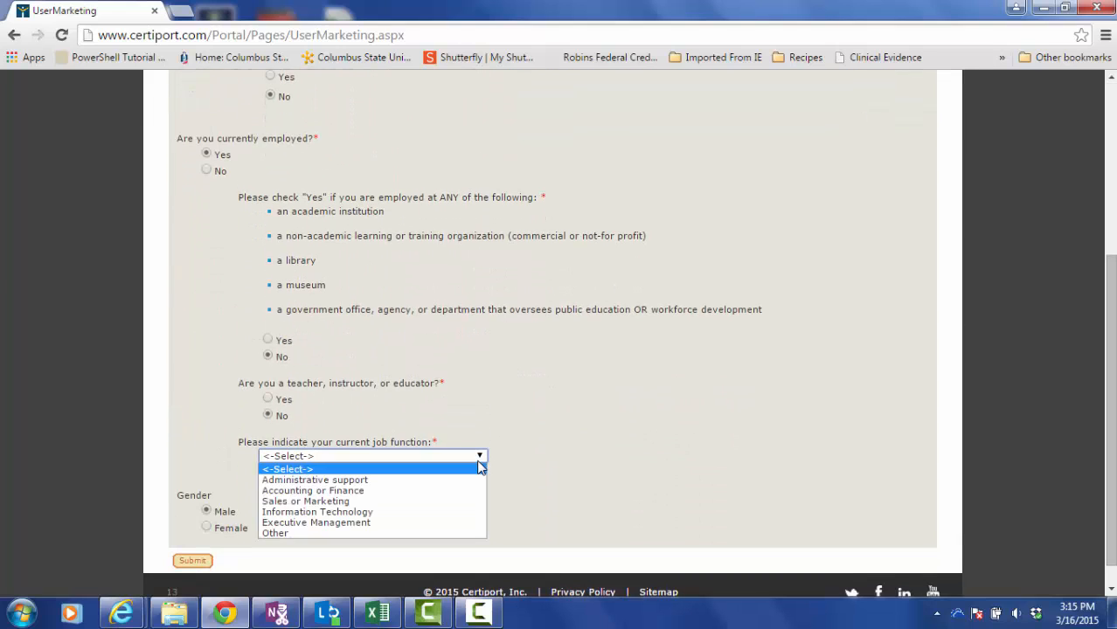
{"action": "left_click", "coordinate": [276, 533]}
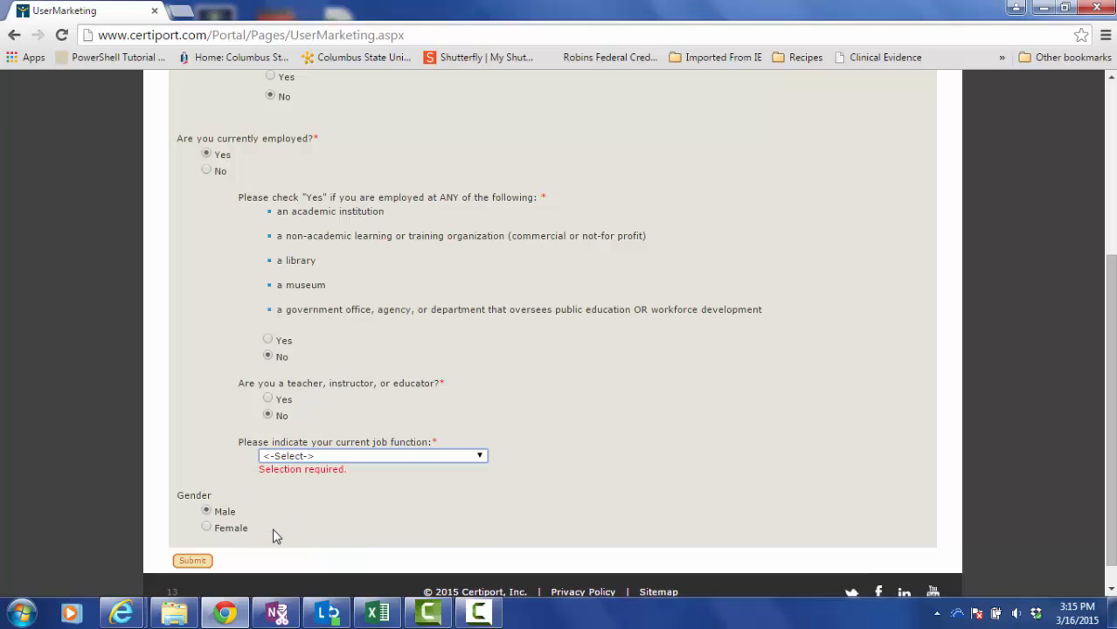
{"action": "left_click", "coordinate": [192, 560]}
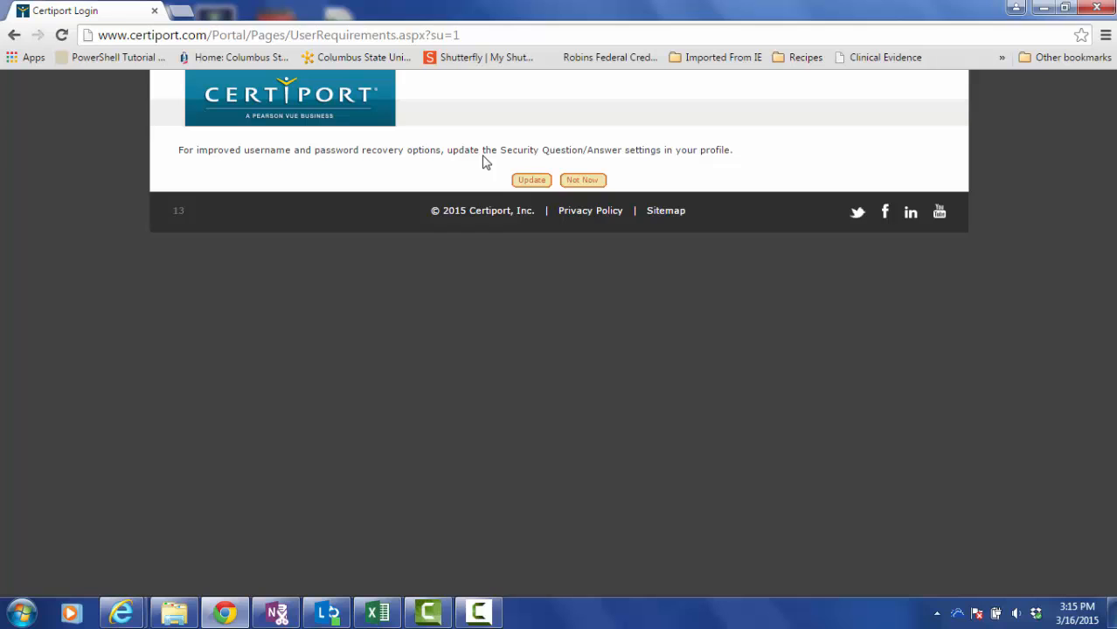
{"action": "left_click", "coordinate": [532, 183]}
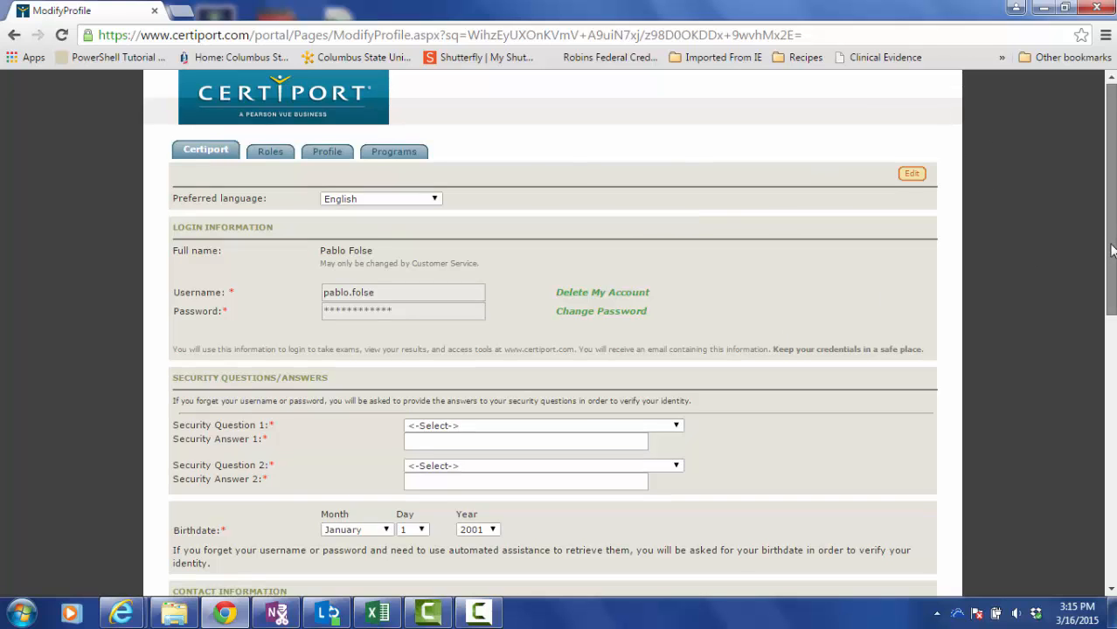
{"action": "mouse_move", "coordinate": [1104, 248]}
{"action": "left_mouse_down"}
{"action": "mouse_move", "coordinate": [1115, 504]}
{"action": "mouse_move", "coordinate": [1113, 278]}
{"action": "mouse_move", "coordinate": [1099, 229]}
{"action": "left_mouse_up"}
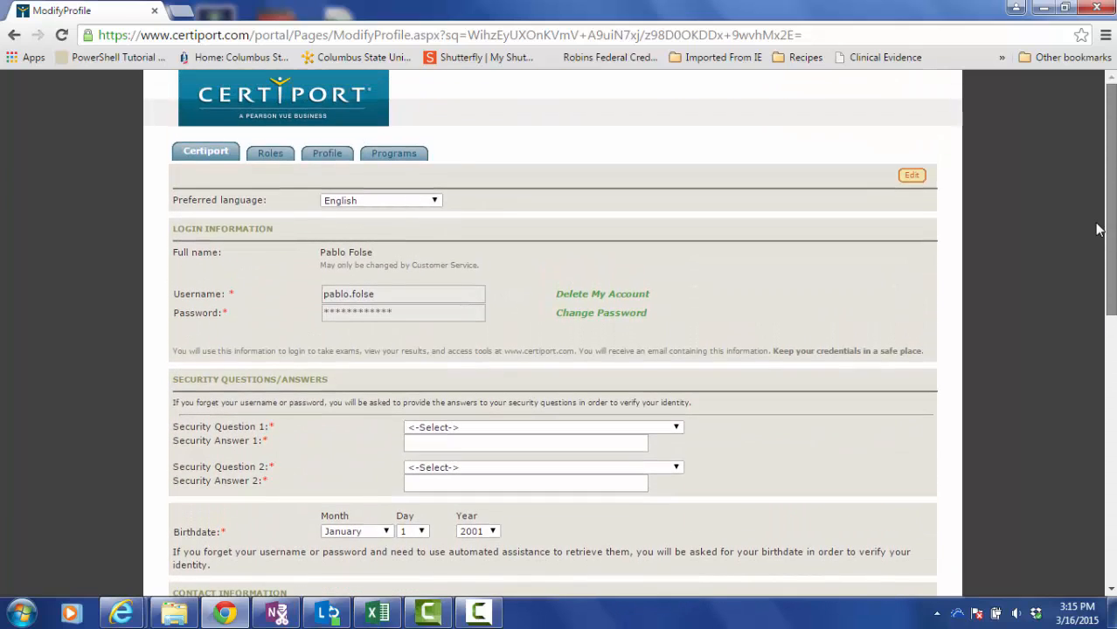
Choose the birth-city and mother's-name security questions and enter your answer to each.
{"action": "left_click", "coordinate": [911, 175]}
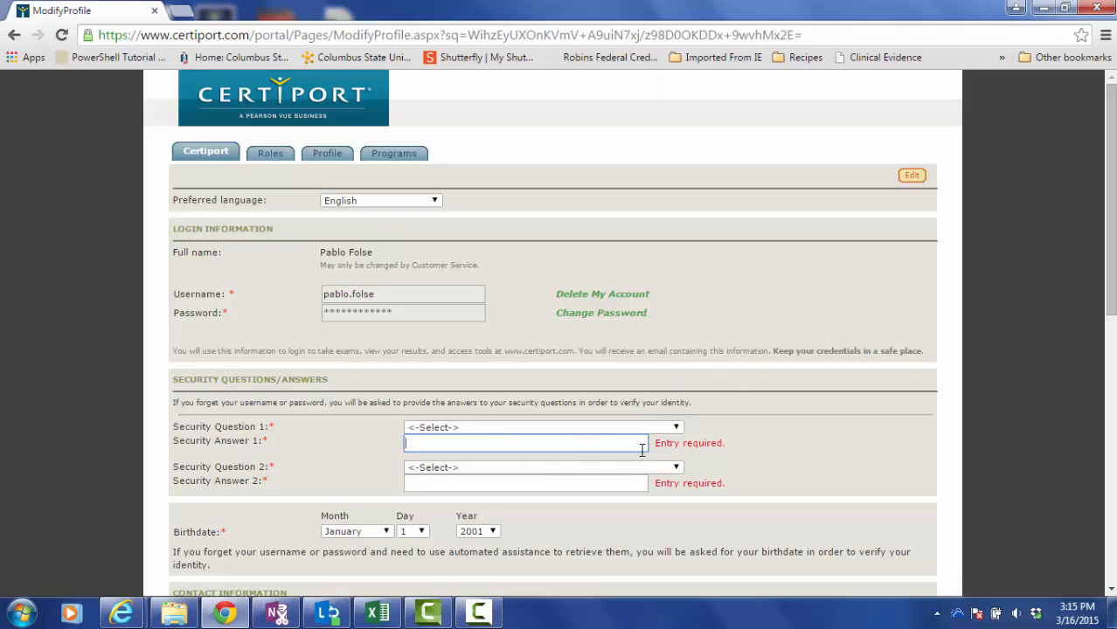
{"action": "left_click", "coordinate": [676, 428]}
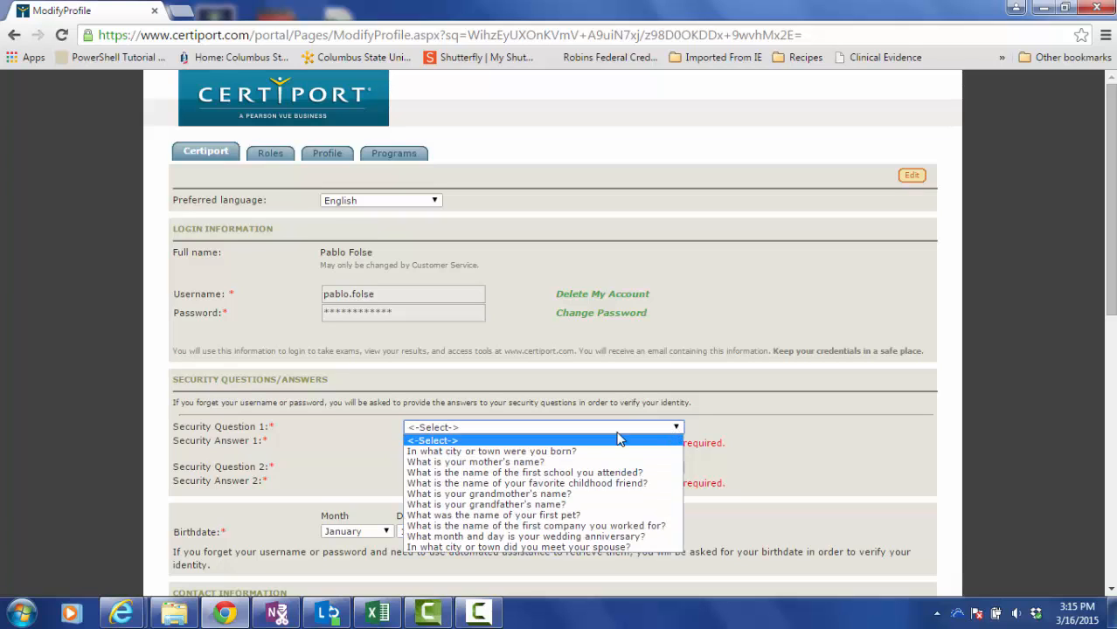
{"action": "left_click", "coordinate": [539, 452]}
{"action": "left_click", "coordinate": [540, 448]}
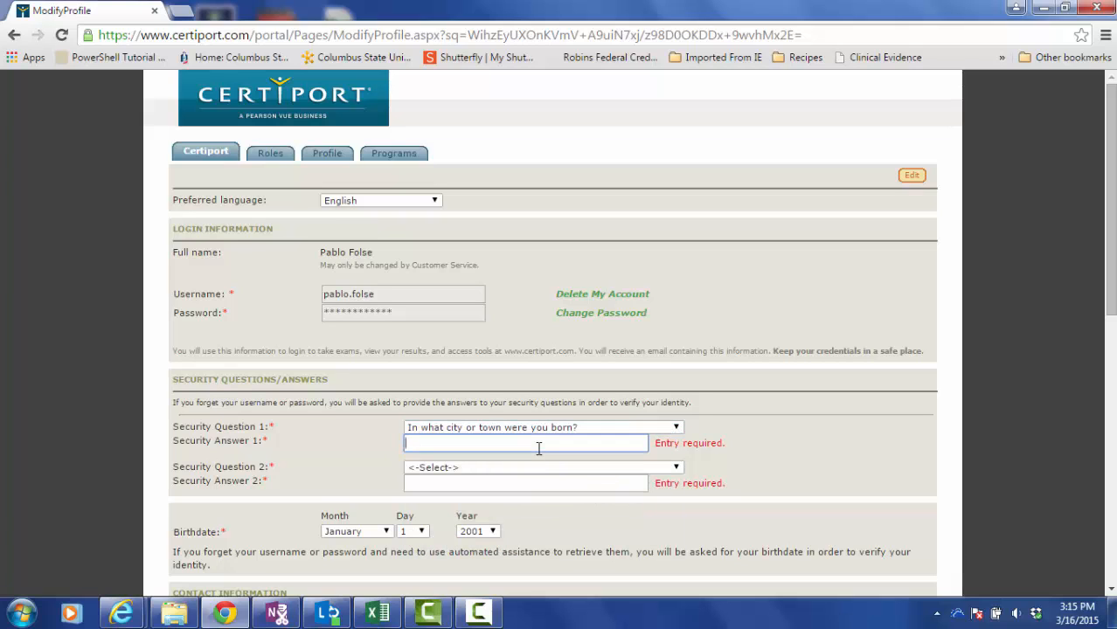
{"action": "left_click", "coordinate": [678, 469]}
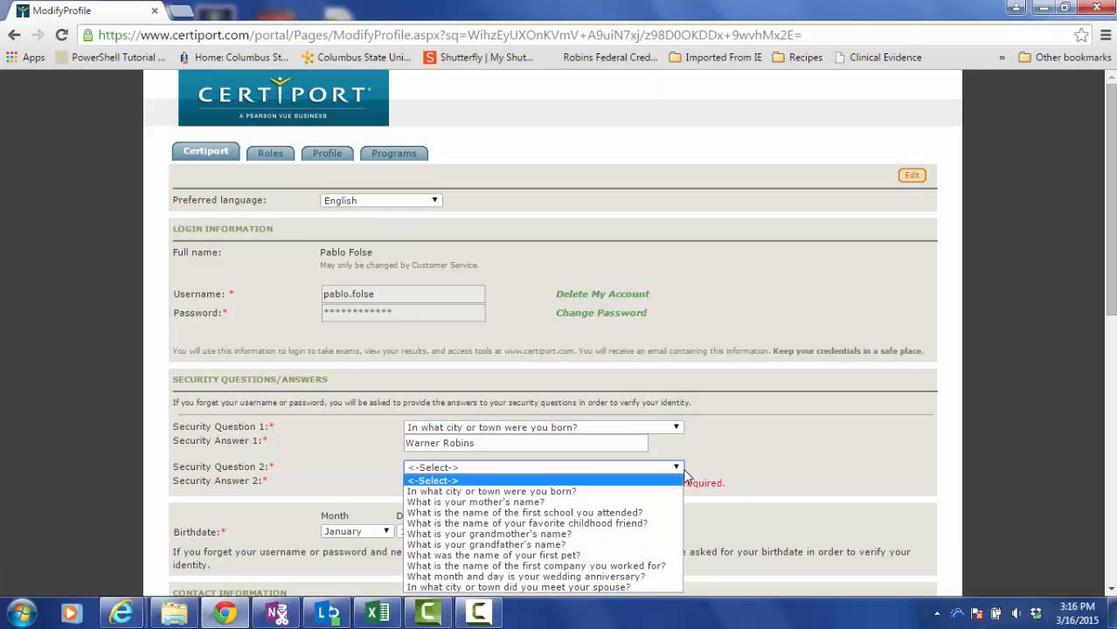
{"action": "left_click", "coordinate": [489, 505]}
{"action": "left_click", "coordinate": [478, 486]}
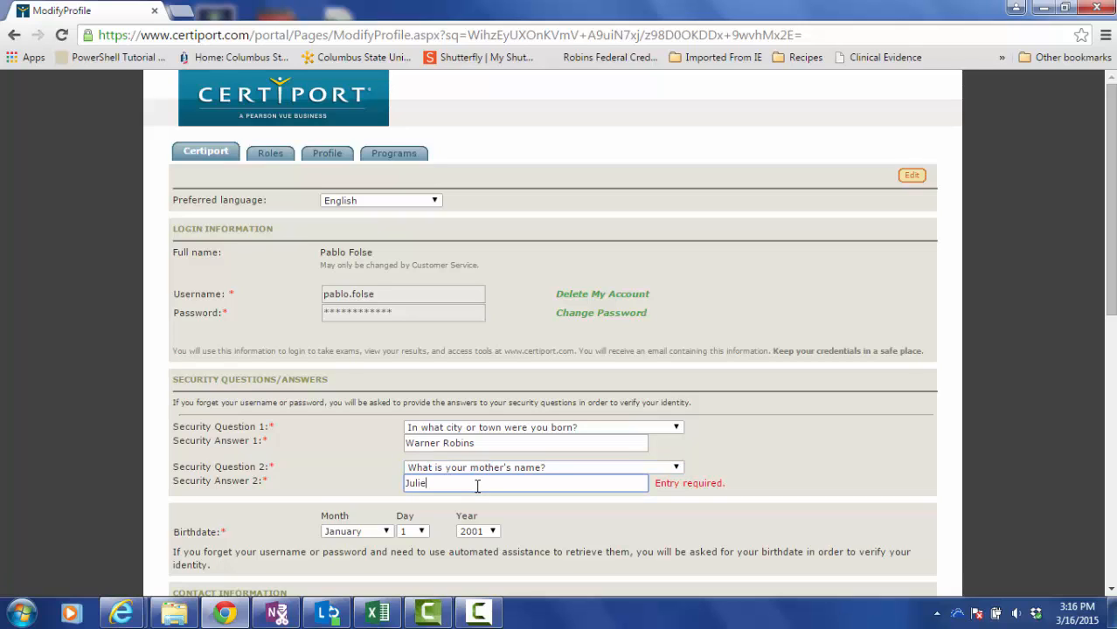
{"action": "left_click", "coordinate": [905, 442]}
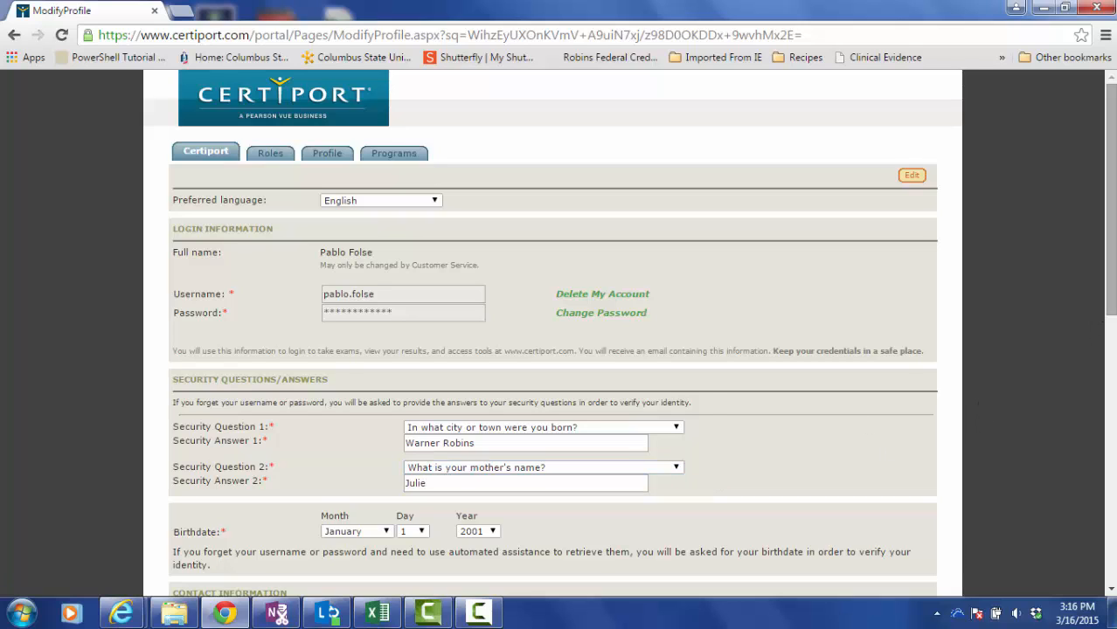
Scroll the profile form and reopen it for editing.
{"action": "scroll", "coordinate": [553, 332], "scroll_direction": "down", "scroll_amount": 3}
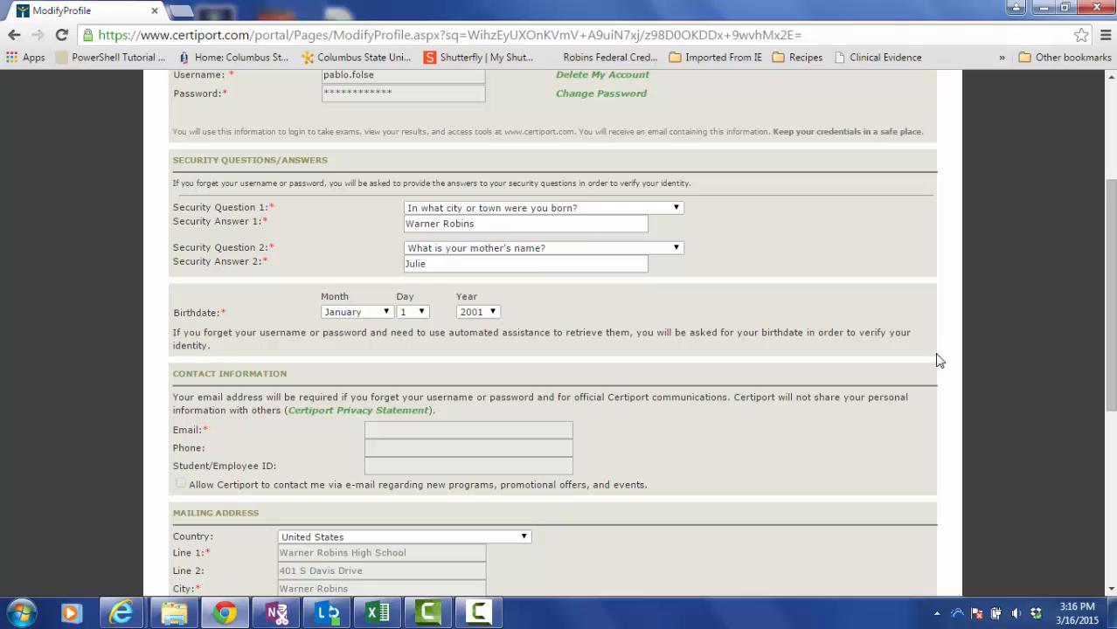
{"action": "scroll", "coordinate": [1109, 371], "scroll_direction": "down", "scroll_amount": 1}
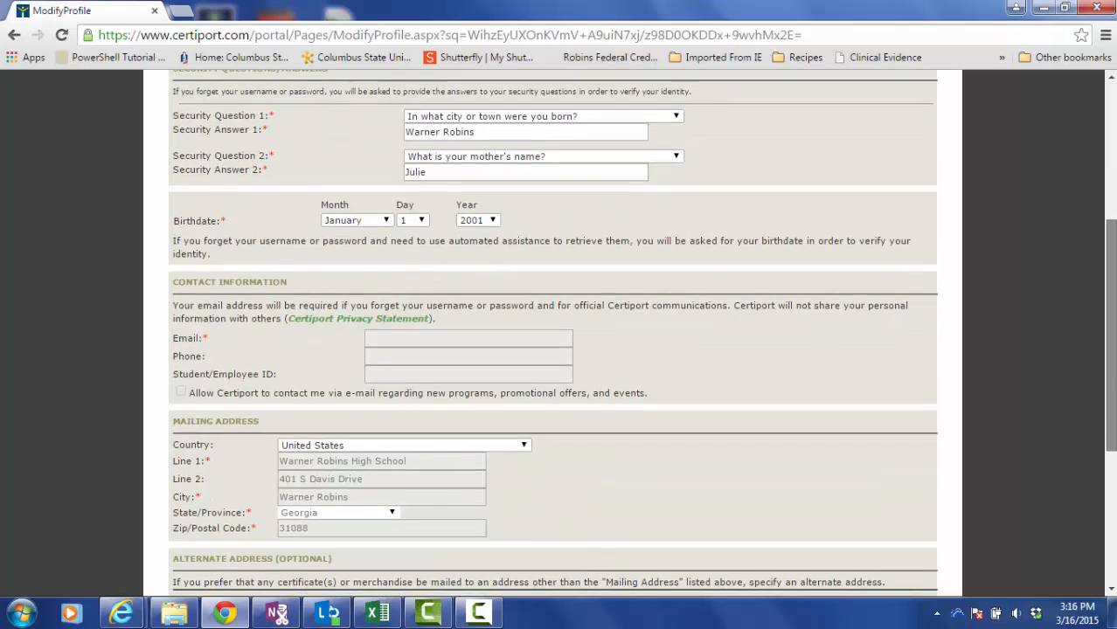
{"action": "scroll", "coordinate": [559, 334], "scroll_direction": "down", "scroll_amount": 1}
{"action": "scroll", "coordinate": [630, 447], "scroll_direction": "up", "scroll_amount": 5}
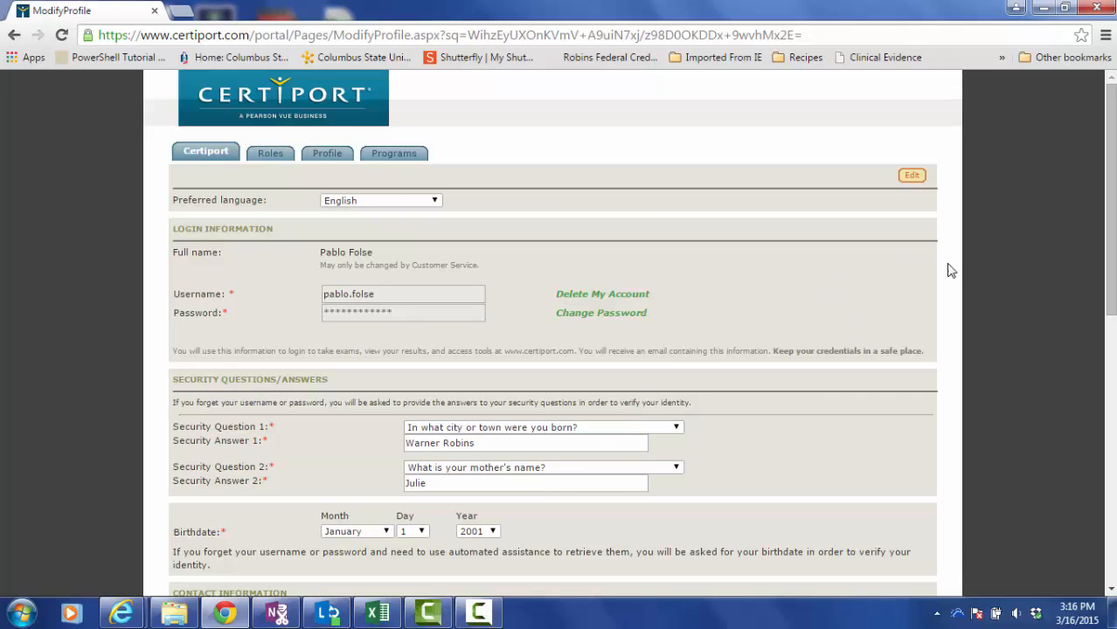
{"action": "left_click_drag", "start_coordinate": [1110, 283], "coordinate": [1110, 550]}
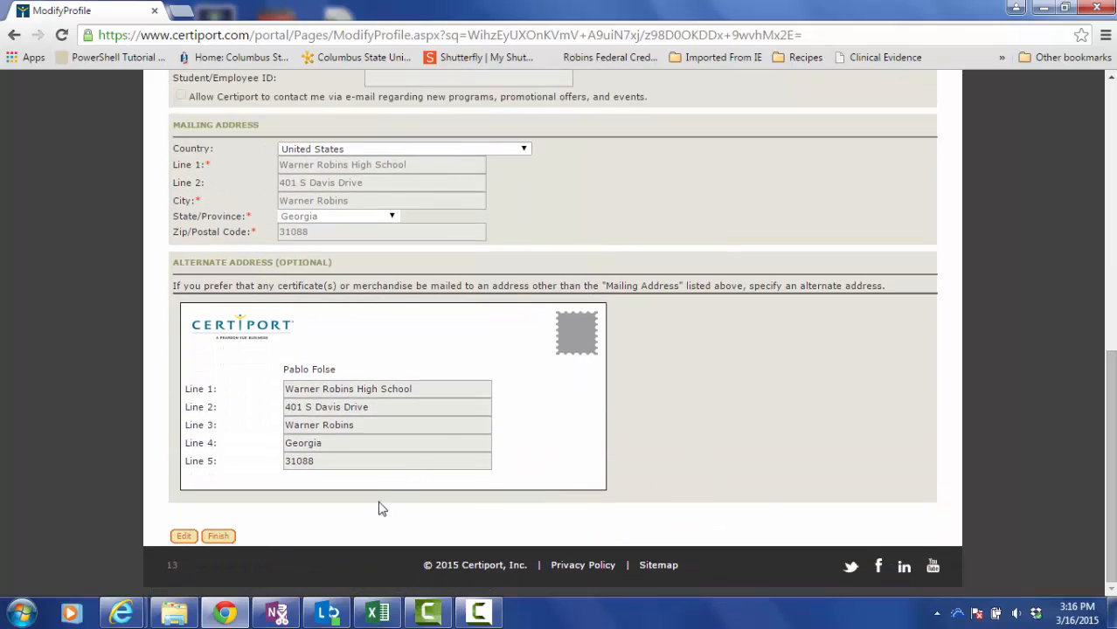
{"action": "left_click", "coordinate": [184, 537]}
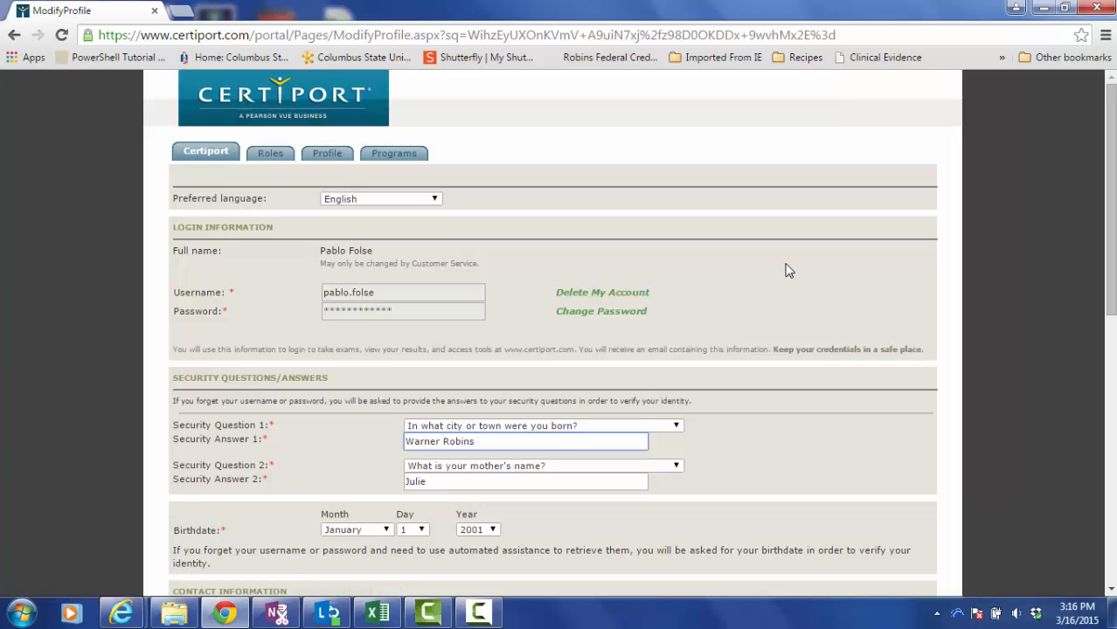
{"action": "left_click", "coordinate": [856, 327]}
Change the birth month to October and the birth year to 2013.
{"action": "scroll", "coordinate": [905, 382], "scroll_direction": "down", "scroll_amount": 3}
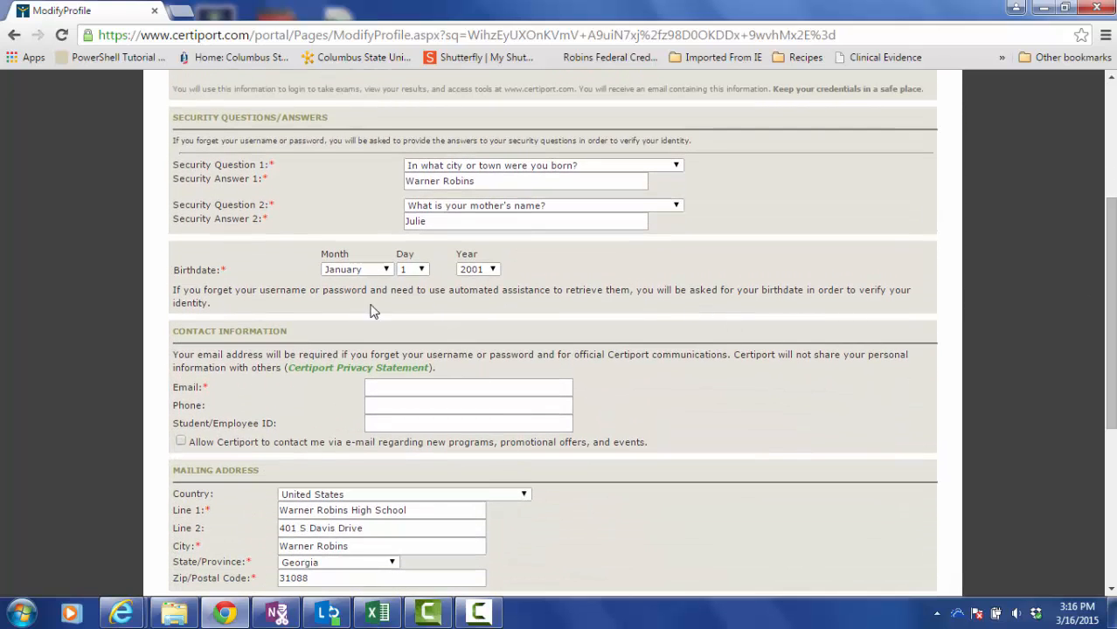
{"action": "left_click", "coordinate": [385, 270]}
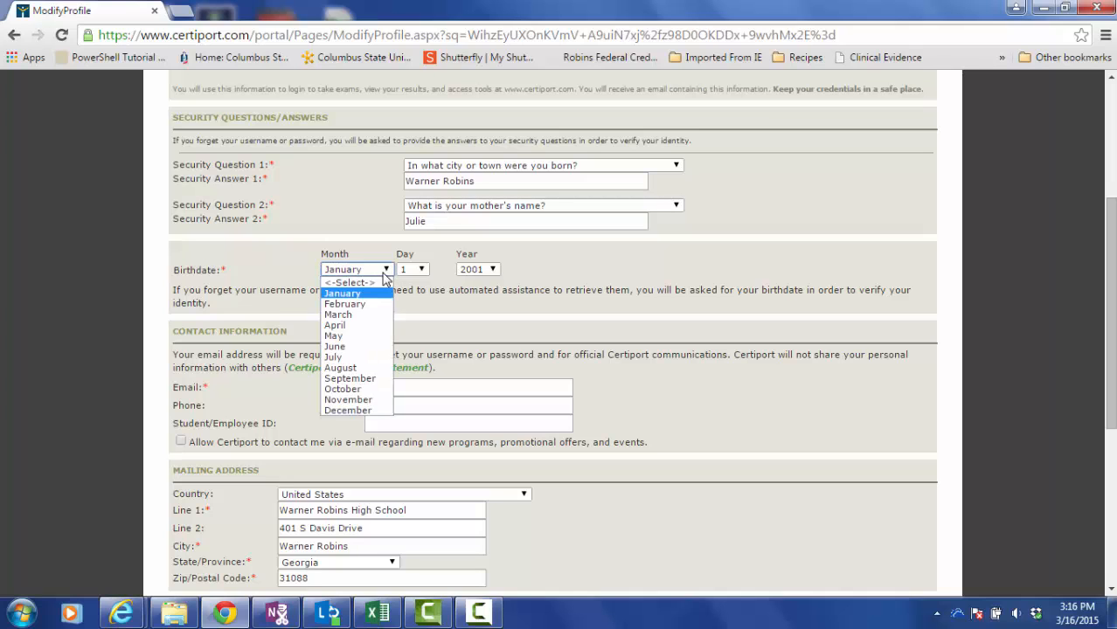
{"action": "left_click", "coordinate": [354, 389]}
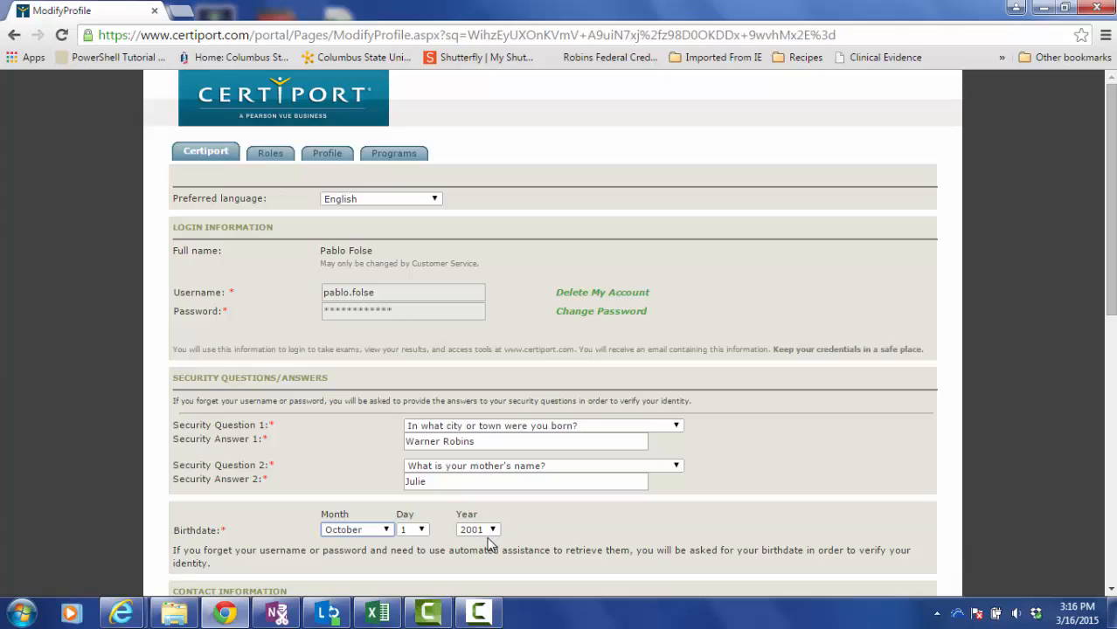
{"action": "left_click", "coordinate": [490, 530]}
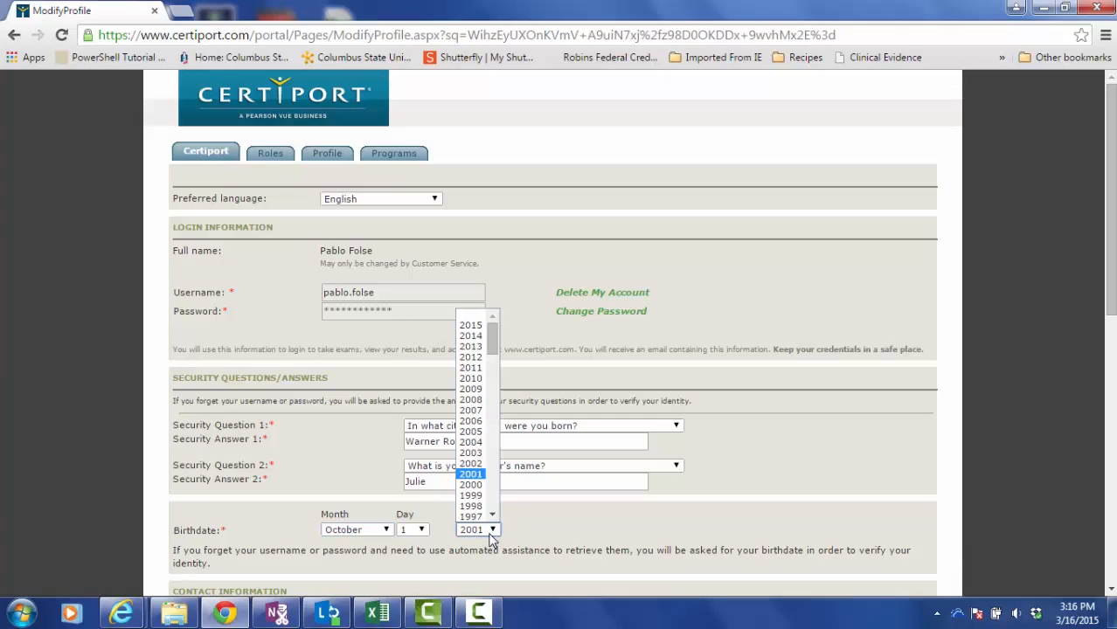
{"action": "left_click", "coordinate": [471, 346]}
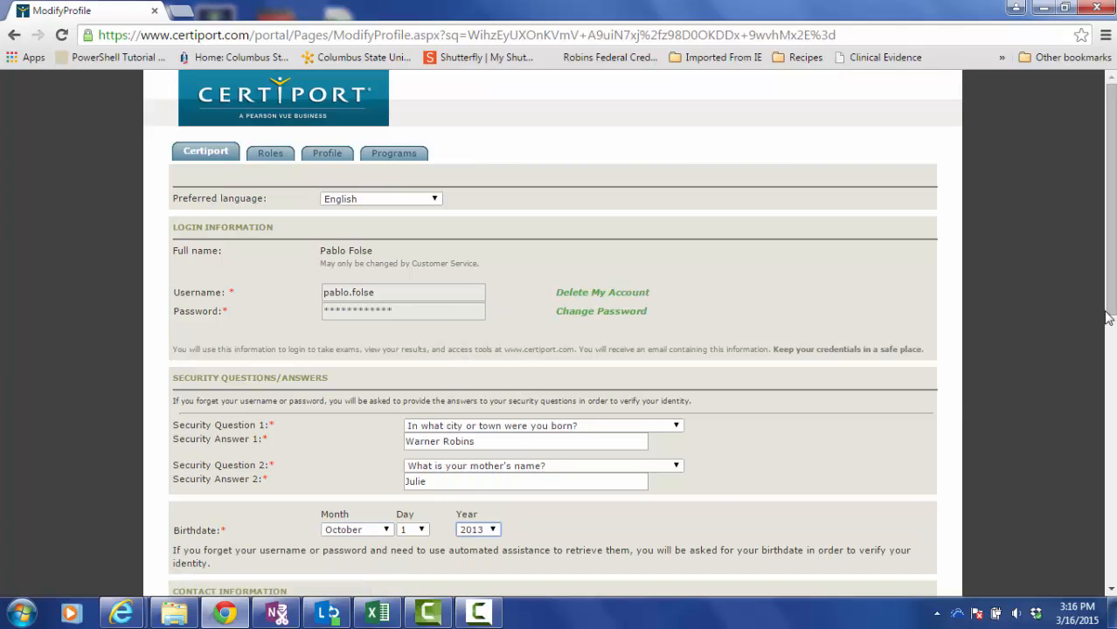
{"action": "scroll", "coordinate": [635, 354], "scroll_direction": "down", "scroll_amount": 4}
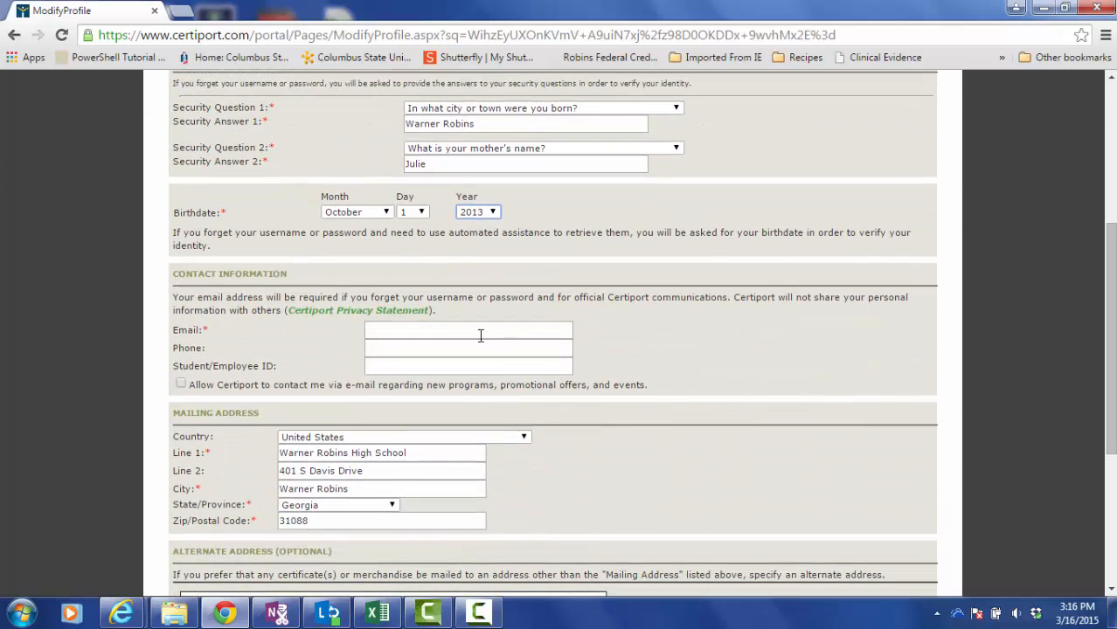
Enter your contact e-mail address and repeat it in the confirmation field.
{"action": "left_click", "coordinate": [457, 331]}
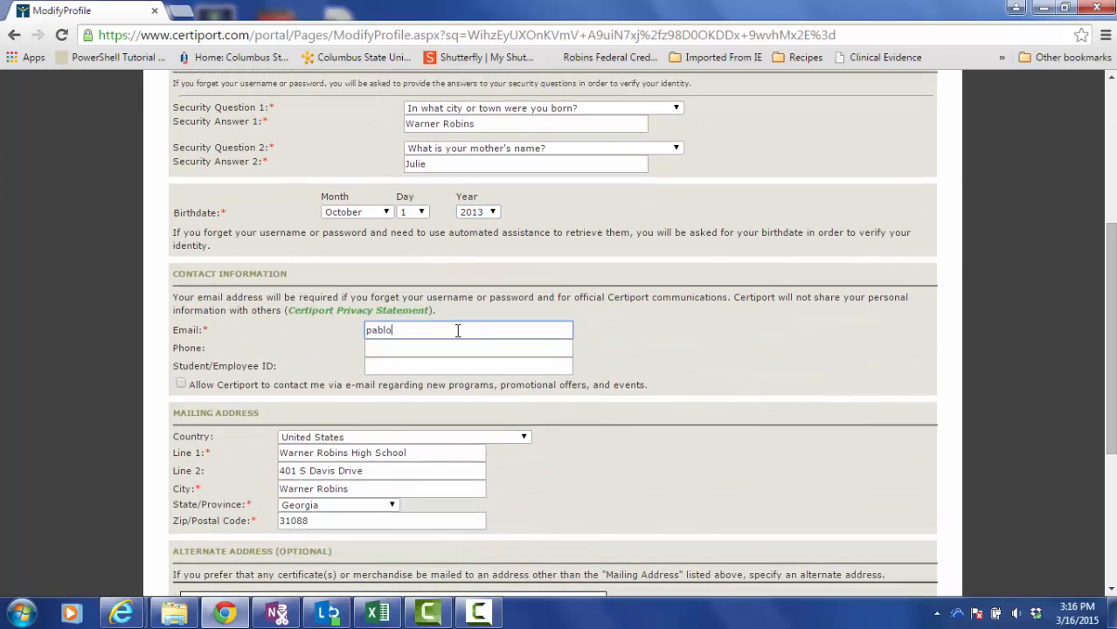
{"action": "key", "text": "Tab"}
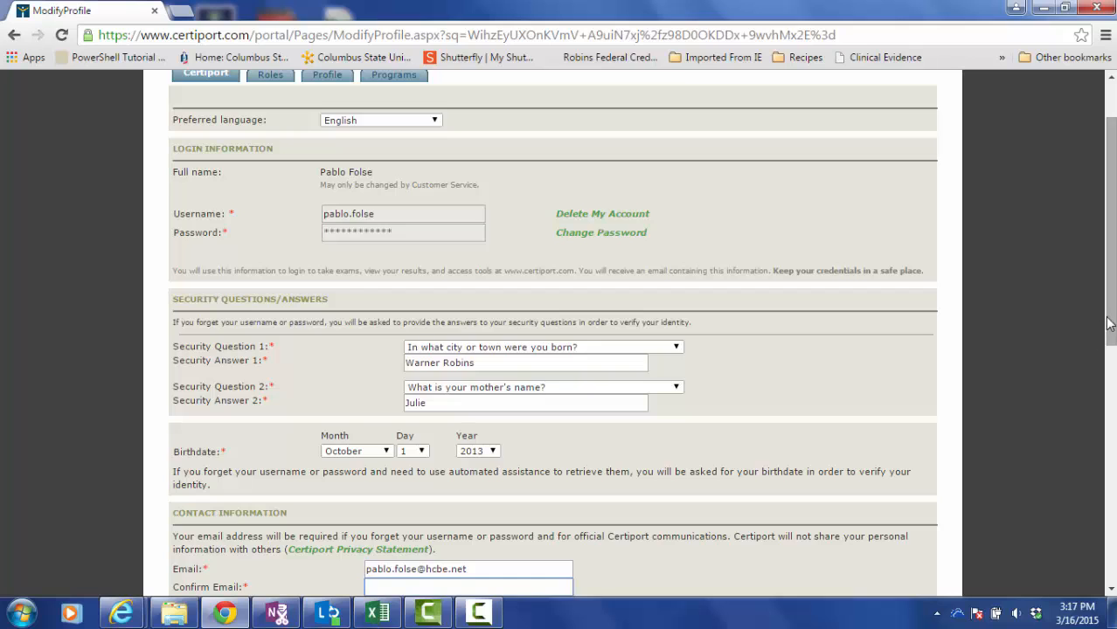
{"action": "scroll", "coordinate": [1108, 324], "scroll_direction": "down", "scroll_amount": 2}
{"action": "scroll", "coordinate": [560, 332], "scroll_direction": "down", "scroll_amount": 1}
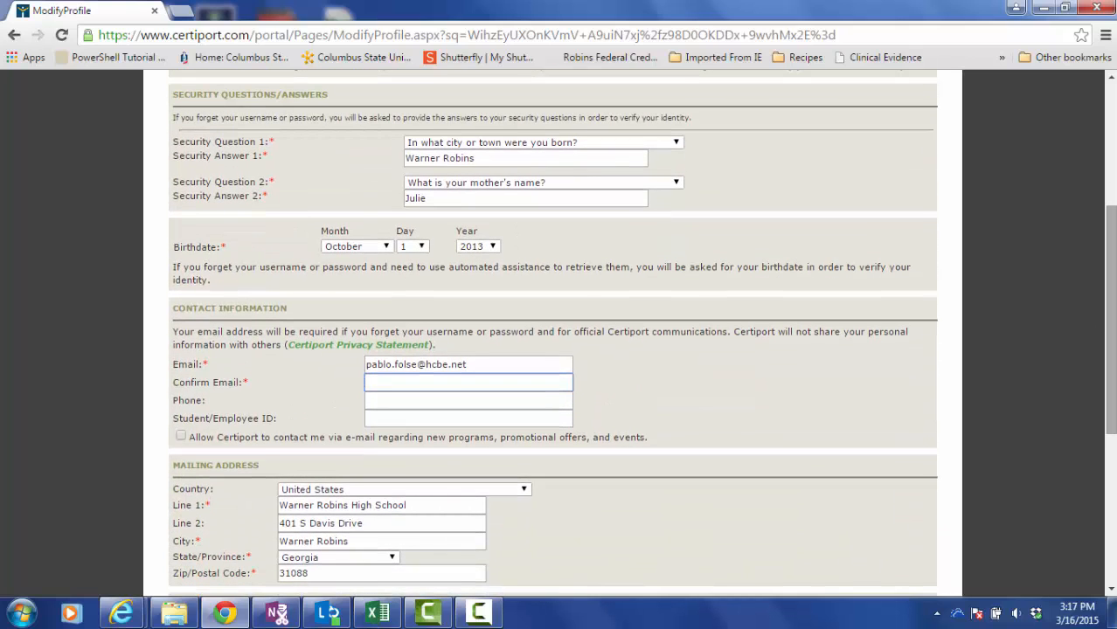
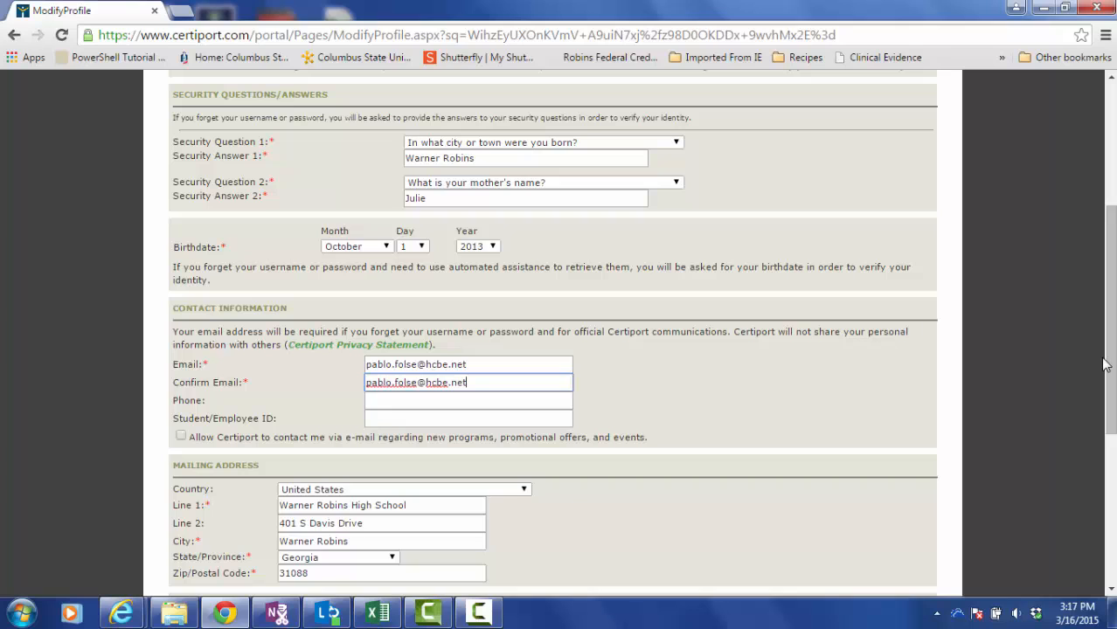
{"action": "scroll", "coordinate": [1100, 367], "scroll_direction": "down", "scroll_amount": 2}
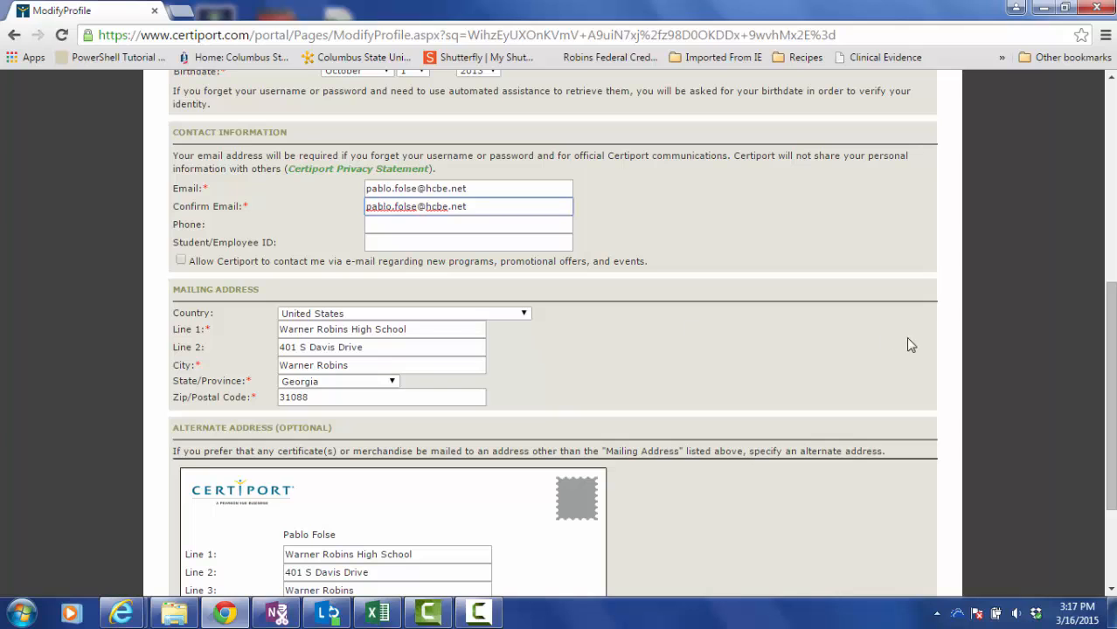
{"action": "left_click_drag", "start_coordinate": [1114, 311], "coordinate": [1114, 383]}
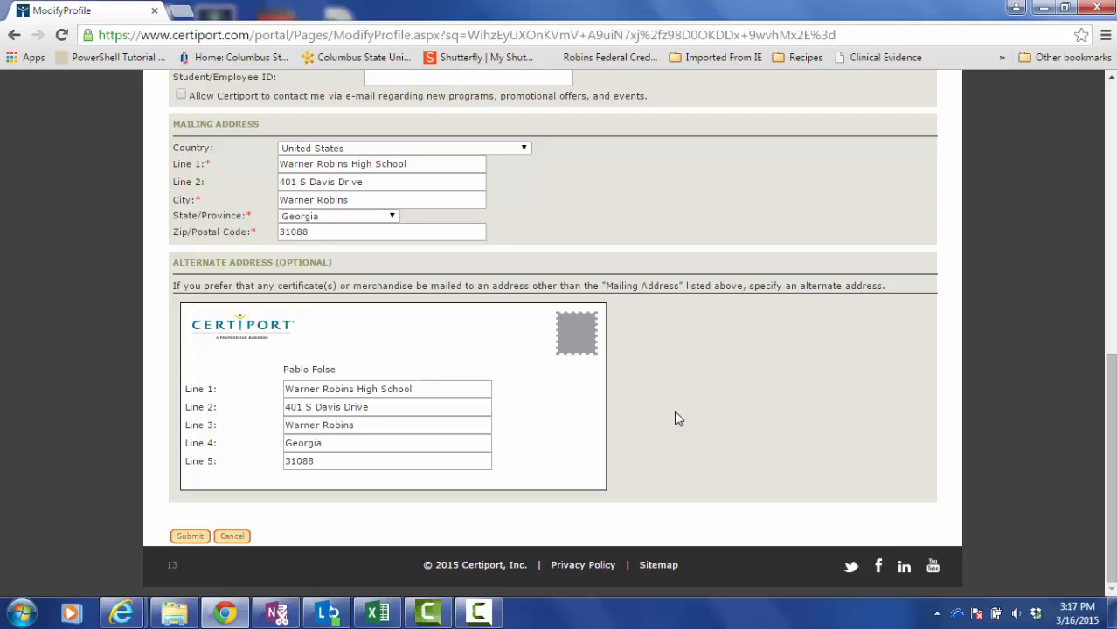
Submit the updated profile, then Finish to land on the MyCertiport dashboard.
{"action": "left_click", "coordinate": [190, 537]}
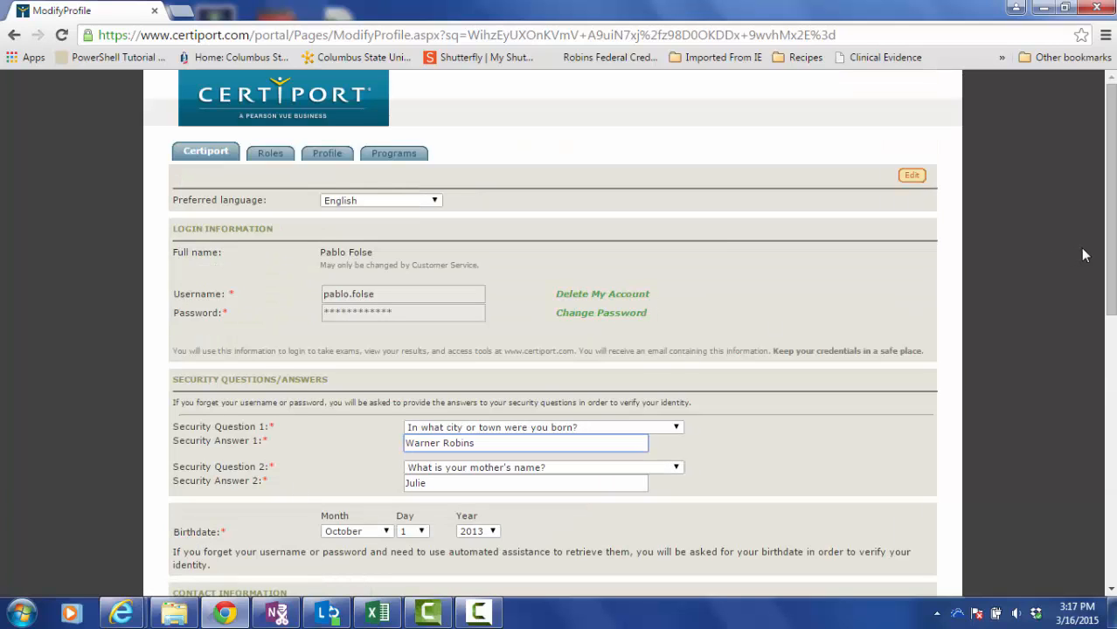
{"action": "scroll", "coordinate": [1105, 255], "scroll_direction": "down", "scroll_amount": 1}
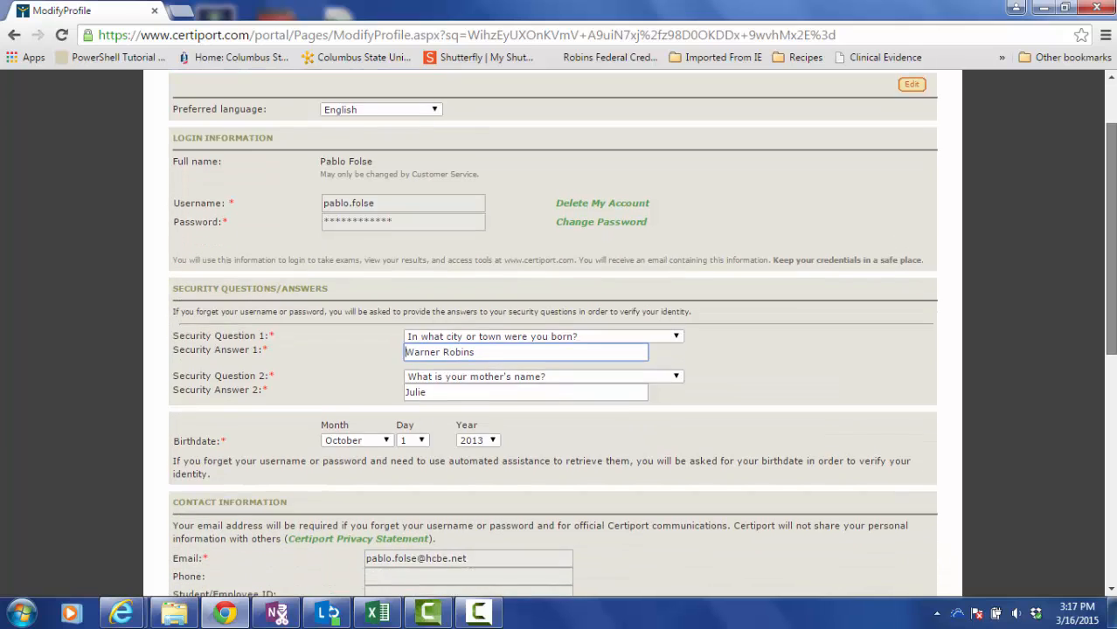
{"action": "scroll", "coordinate": [560, 349], "scroll_direction": "down", "scroll_amount": 4}
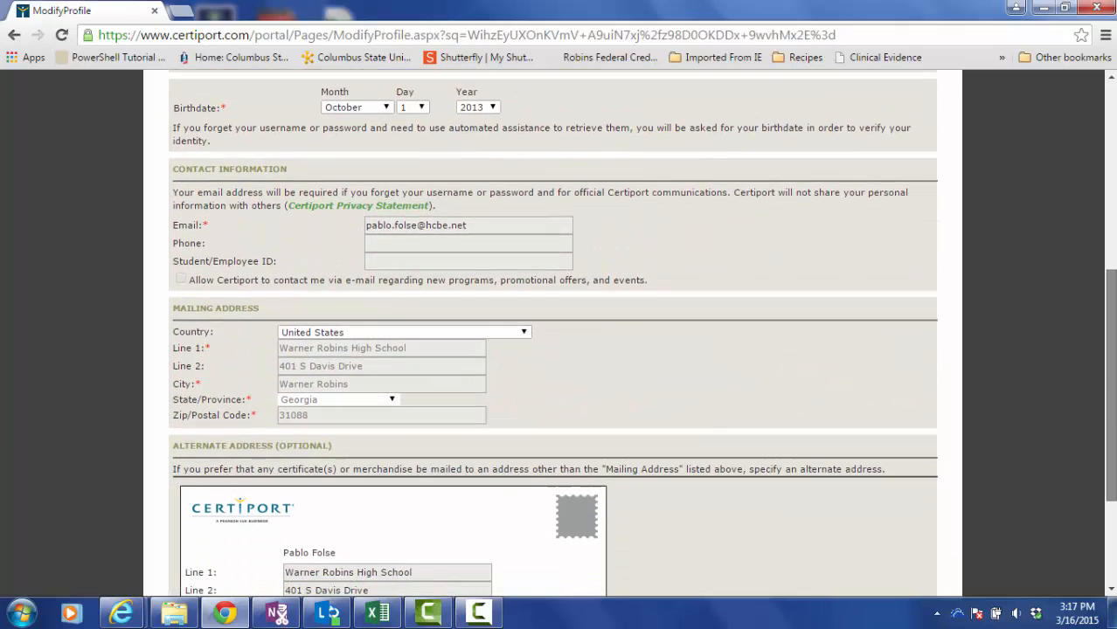
{"action": "scroll", "coordinate": [559, 350], "scroll_direction": "down", "scroll_amount": 2}
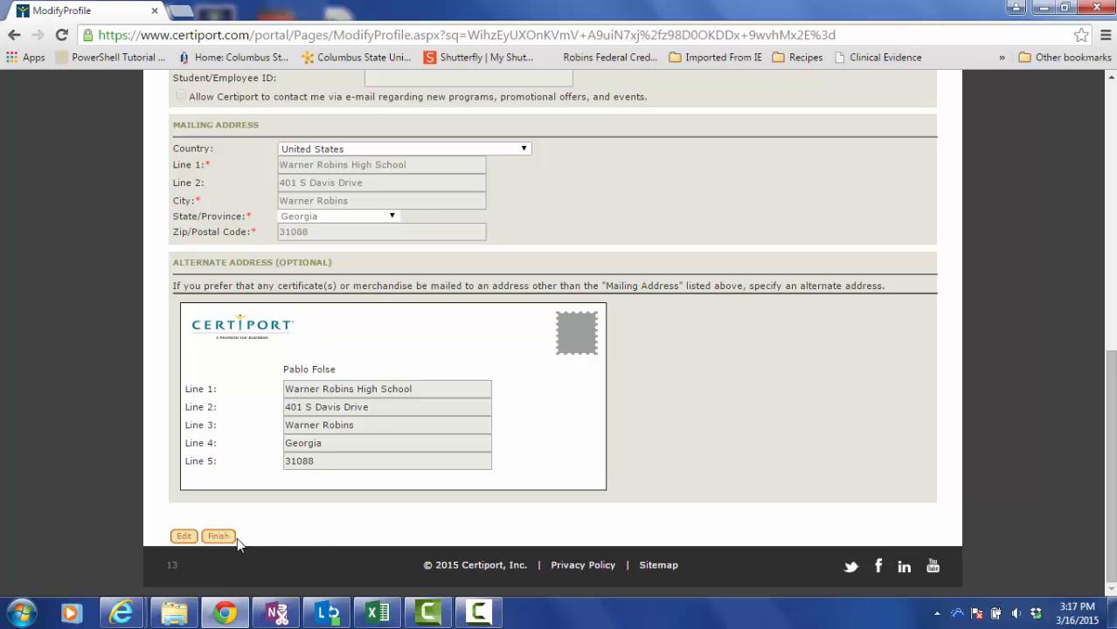
{"action": "left_click", "coordinate": [219, 537]}
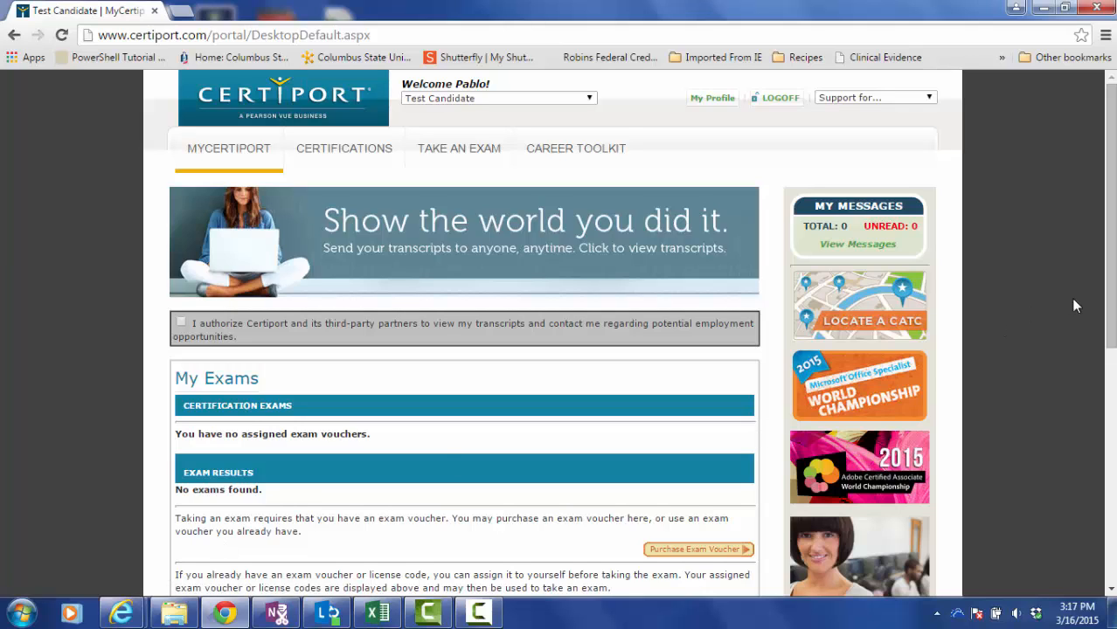
Go to My Profile and scroll to the Roles section showing Test Candidate.
{"action": "mouse_move", "coordinate": [1111, 306]}
{"action": "left_mouse_down"}
{"action": "mouse_move", "coordinate": [1111, 542]}
{"action": "mouse_move", "coordinate": [1111, 306]}
{"action": "left_mouse_up"}
{"action": "left_click", "coordinate": [715, 104]}
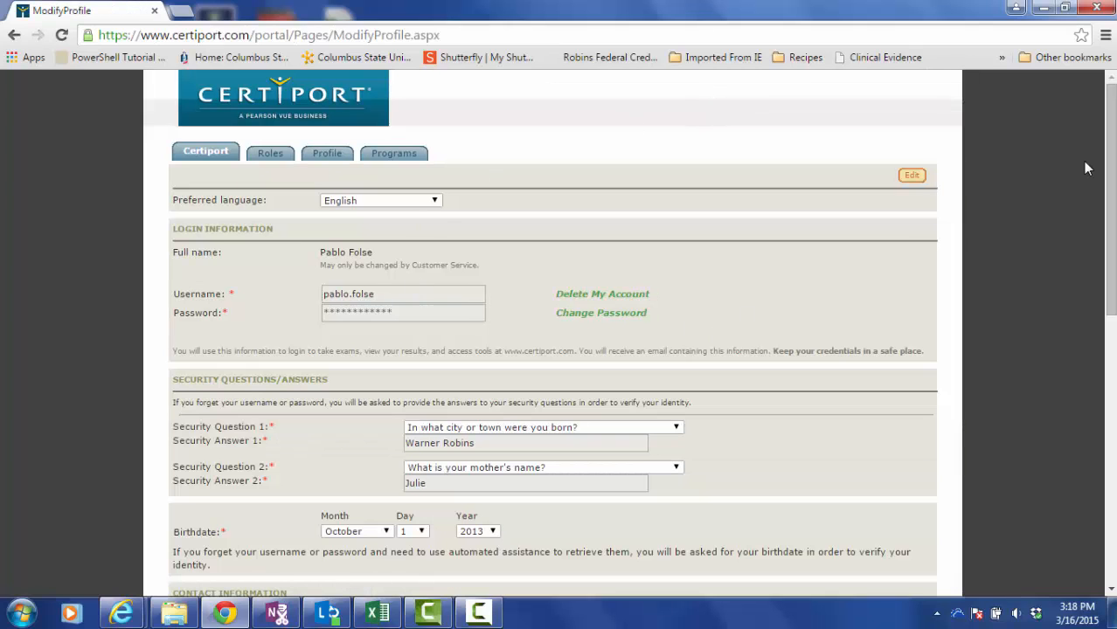
{"action": "mouse_move", "coordinate": [1110, 175]}
{"action": "left_mouse_down"}
{"action": "mouse_move", "coordinate": [1110, 458]}
{"action": "mouse_move", "coordinate": [1110, 174]}
{"action": "left_mouse_up"}
Review the Roles and Profile sections, then switch to Programs listing IC3, MOS and Adobe ACA.
{"action": "left_click", "coordinate": [273, 155]}
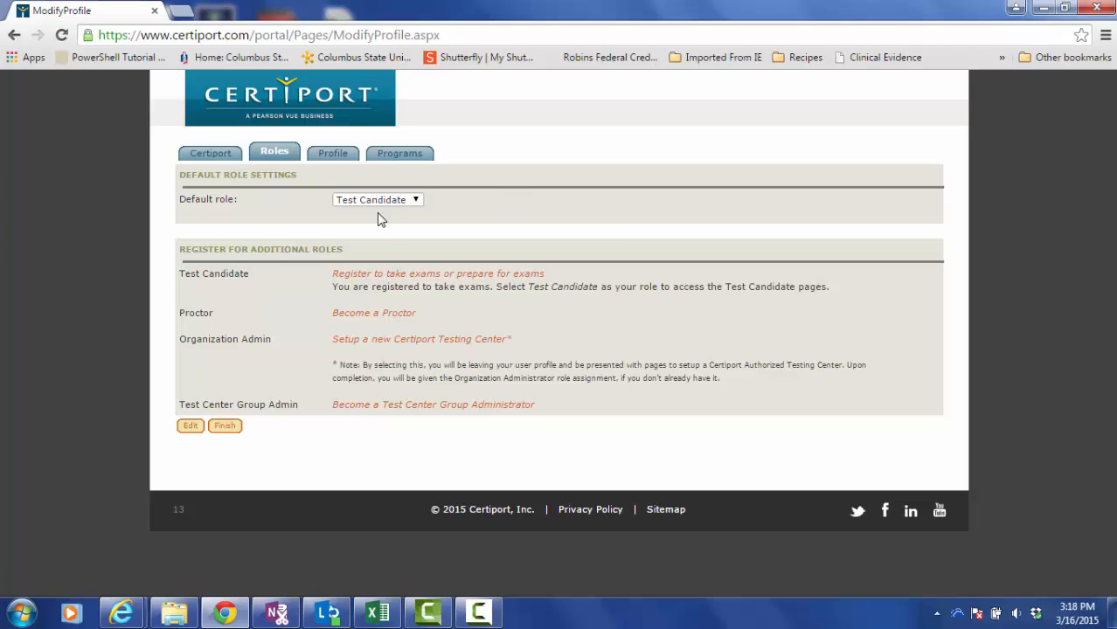
{"action": "left_click", "coordinate": [331, 155]}
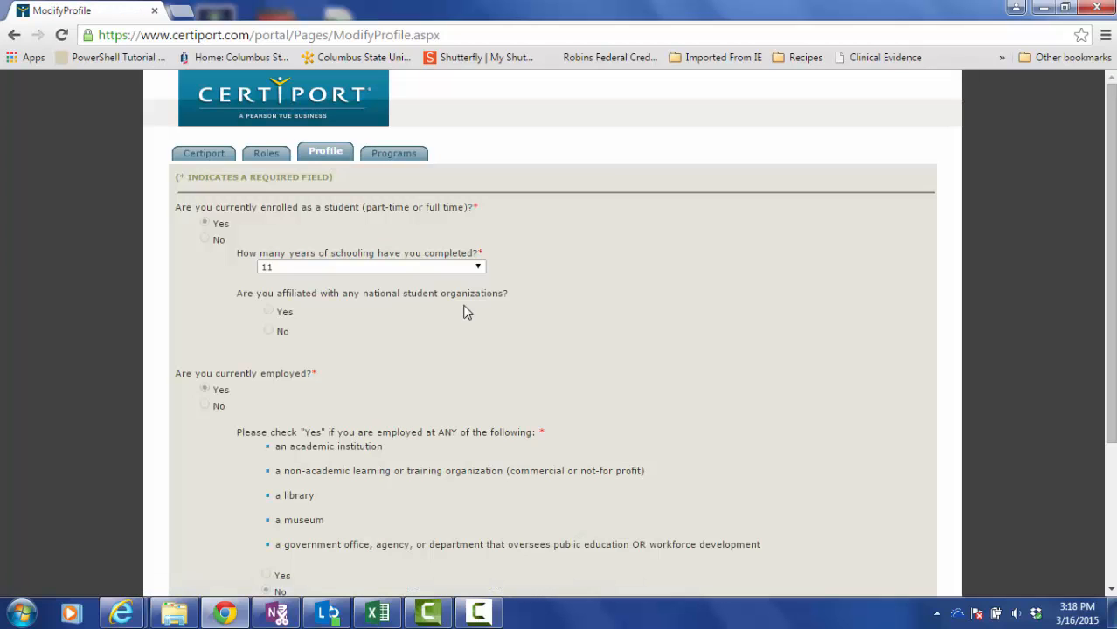
{"action": "left_click_drag", "start_coordinate": [1108, 340], "coordinate": [1105, 259]}
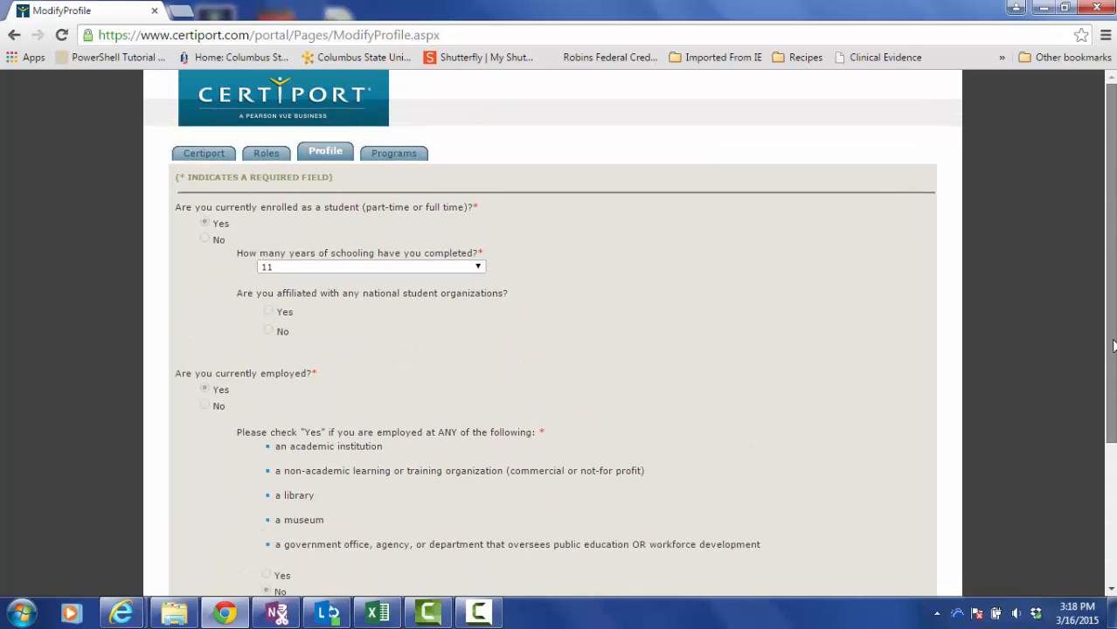
{"action": "scroll", "coordinate": [612, 446], "scroll_direction": "down", "scroll_amount": 3}
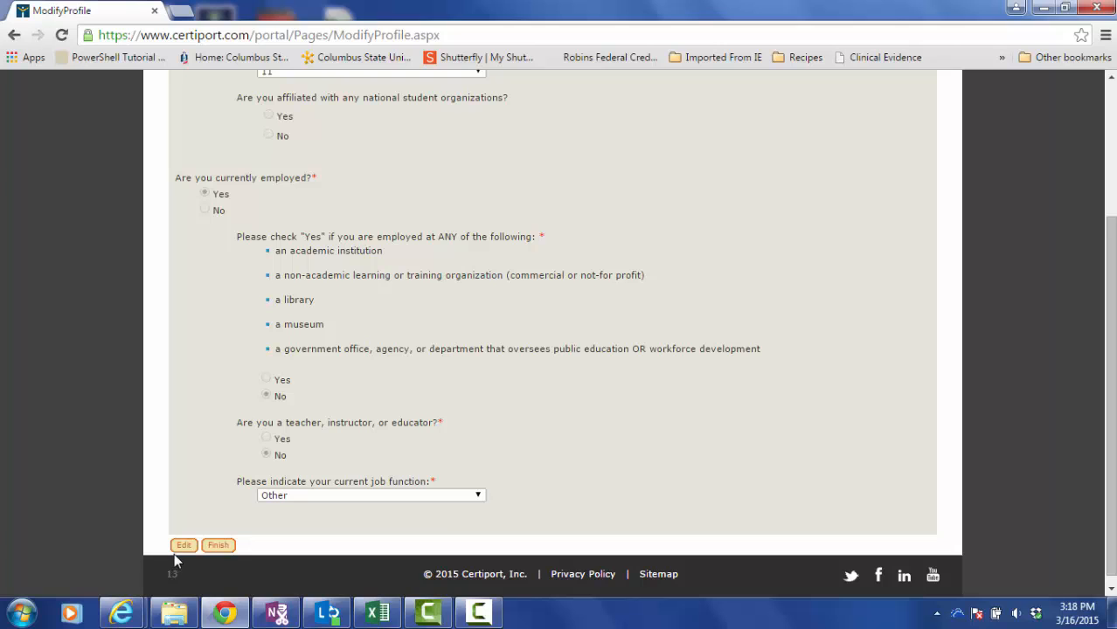
{"action": "left_click_drag", "start_coordinate": [1109, 421], "coordinate": [1107, 281]}
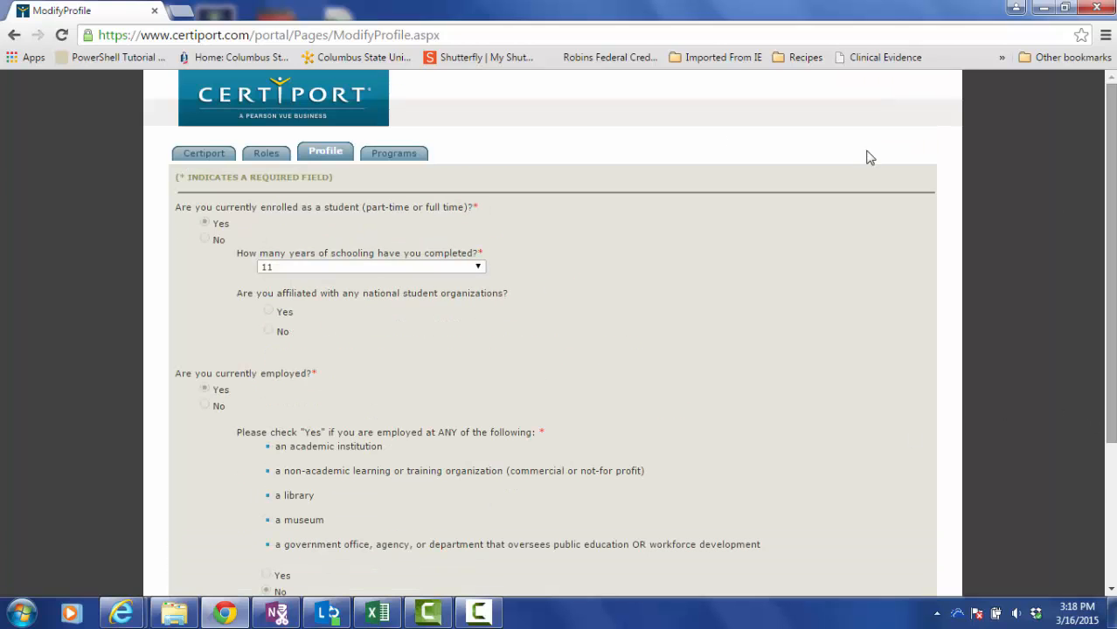
{"action": "left_click", "coordinate": [402, 154]}
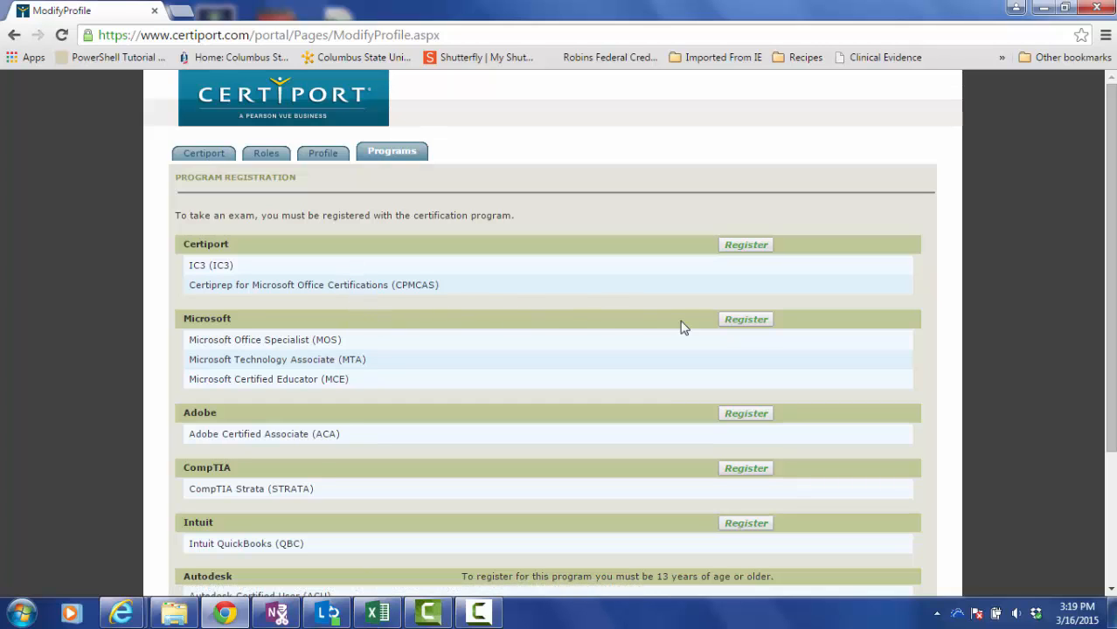
Begin Microsoft registration and prefill it via 'Use my Certiport profile data'.
{"action": "left_click", "coordinate": [746, 320]}
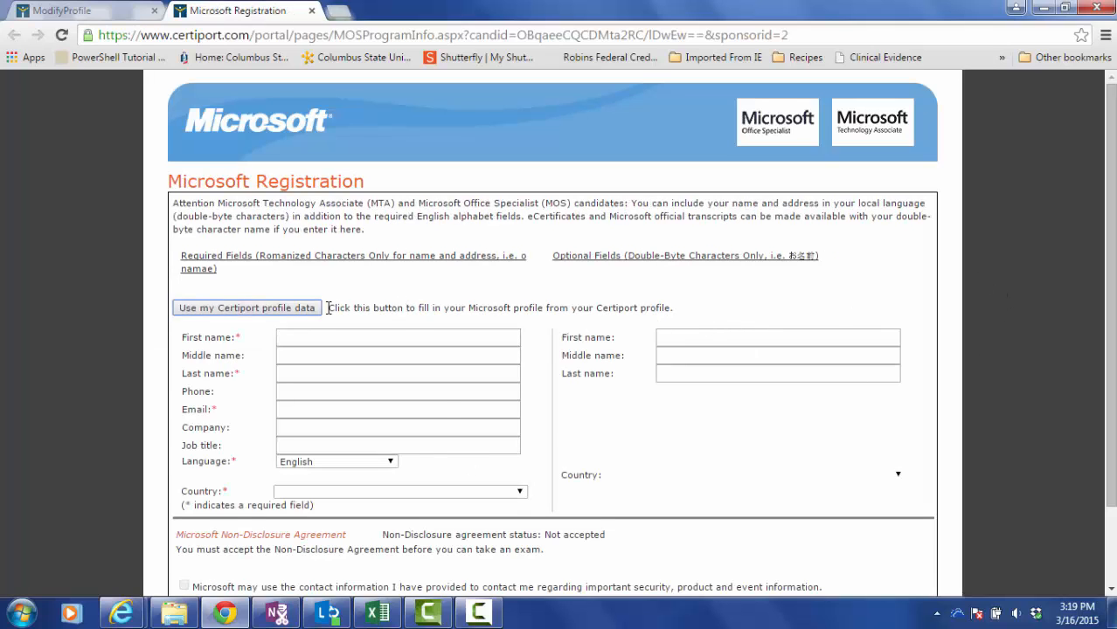
{"action": "left_click", "coordinate": [253, 311]}
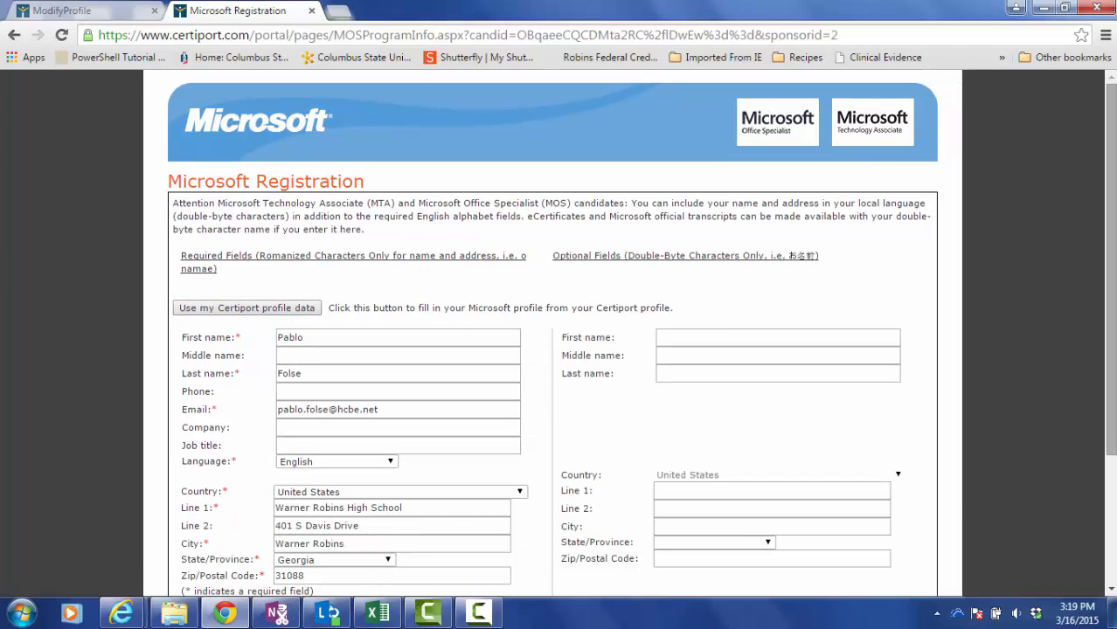
{"action": "scroll", "coordinate": [1114, 238], "scroll_direction": "down", "scroll_amount": 2}
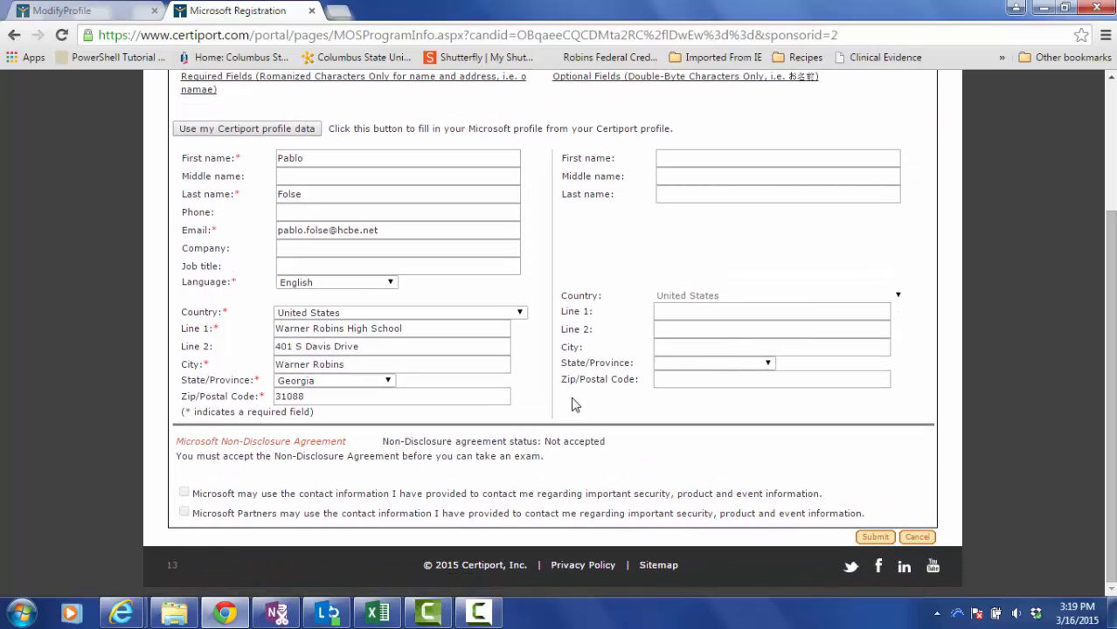
Open the Microsoft Non-Disclosure Agreement, scroll through it, and accept it with 'Yes, I accept'.
{"action": "left_click", "coordinate": [278, 442]}
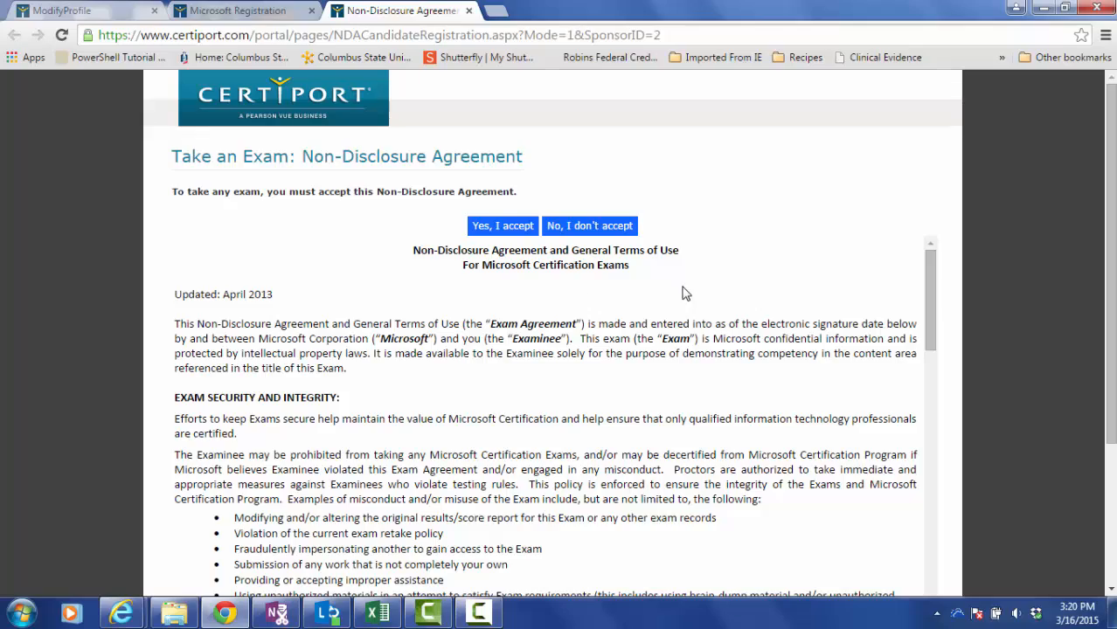
{"action": "left_click_drag", "start_coordinate": [933, 301], "coordinate": [961, 514]}
{"action": "left_click", "coordinate": [505, 227]}
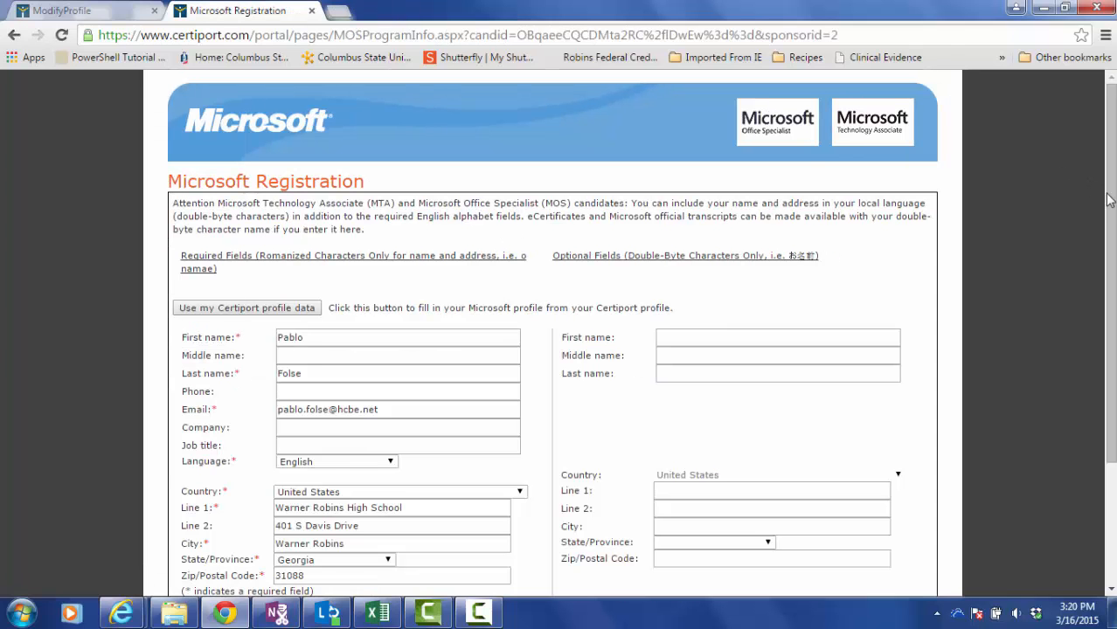
Submit the completed Microsoft Registration form from the bottom of the page.
{"action": "scroll", "coordinate": [1109, 200], "scroll_direction": "down", "scroll_amount": 3}
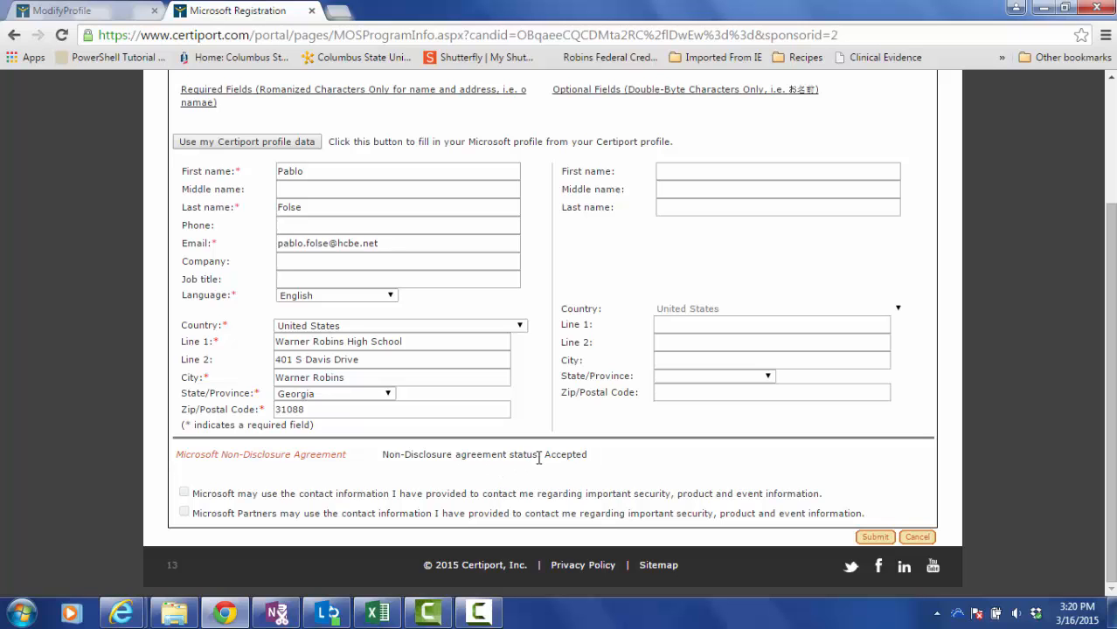
{"action": "left_click", "coordinate": [874, 538]}
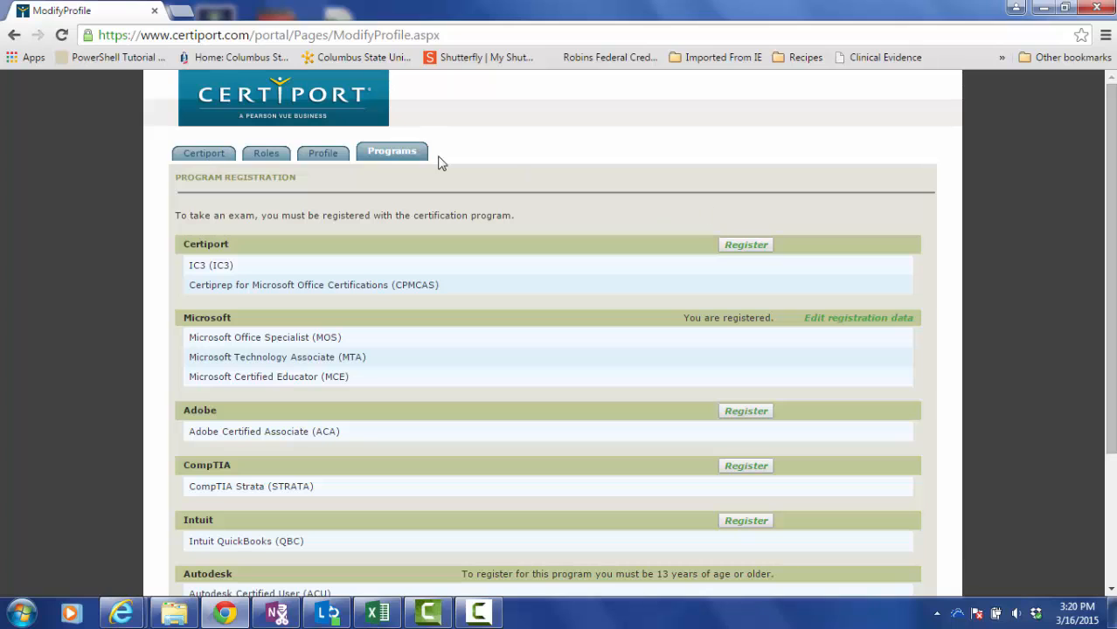
{"action": "left_click", "coordinate": [208, 155]}
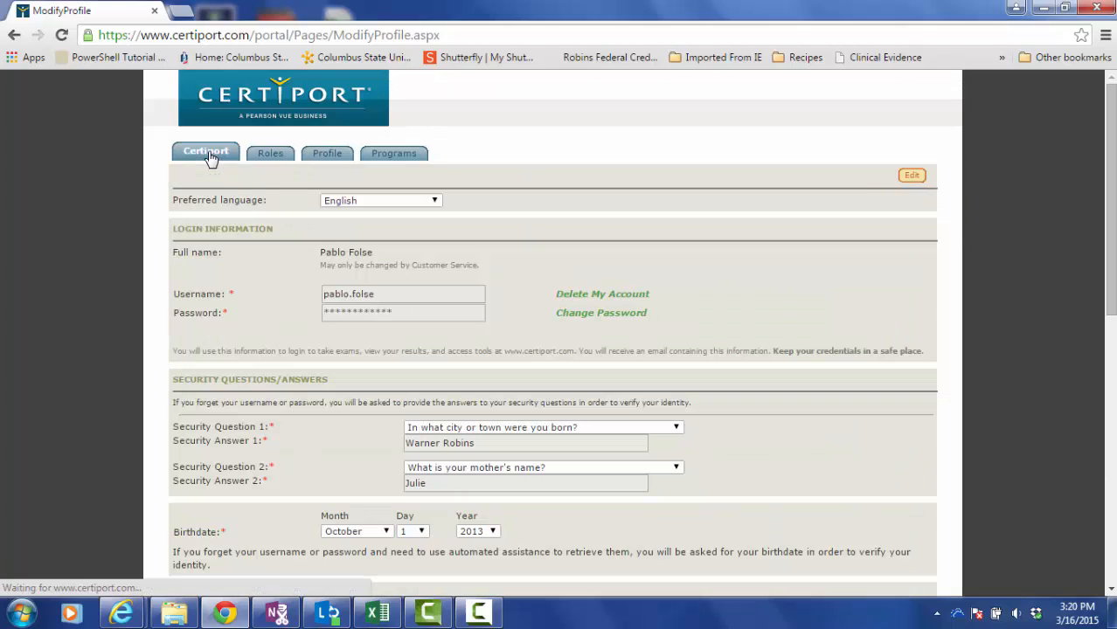
{"action": "left_click", "coordinate": [270, 156]}
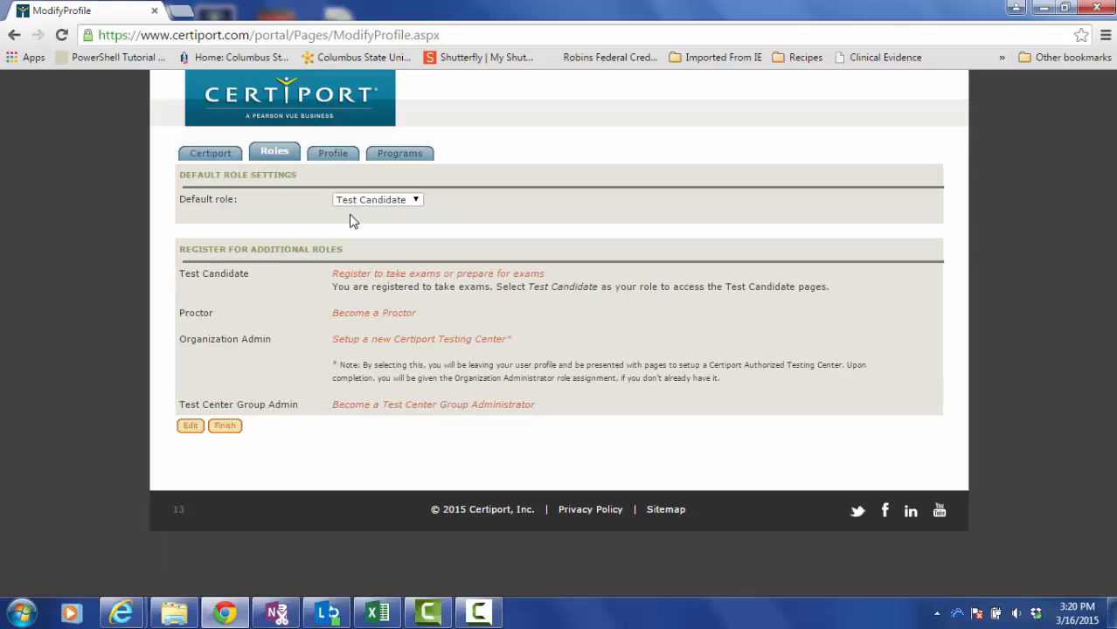
{"action": "left_click", "coordinate": [332, 150]}
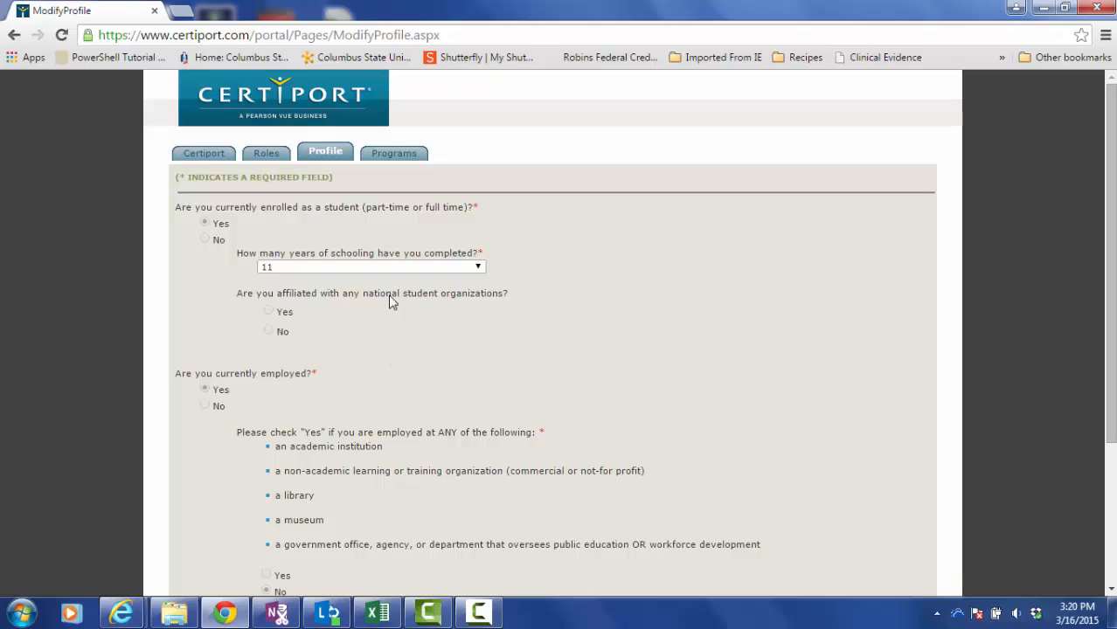
{"action": "left_click", "coordinate": [394, 155]}
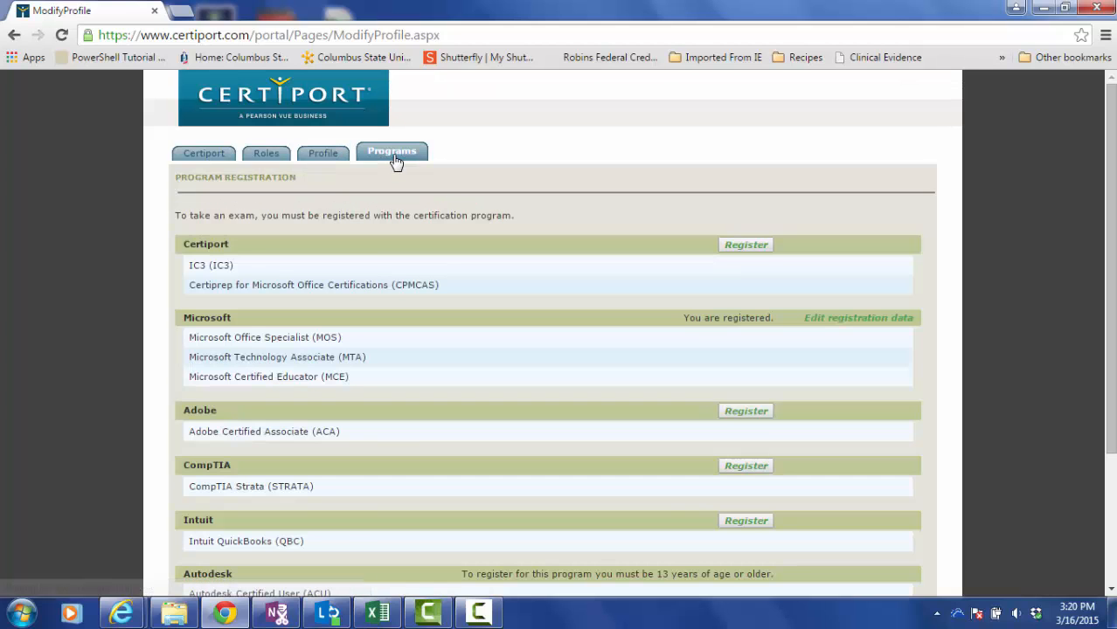